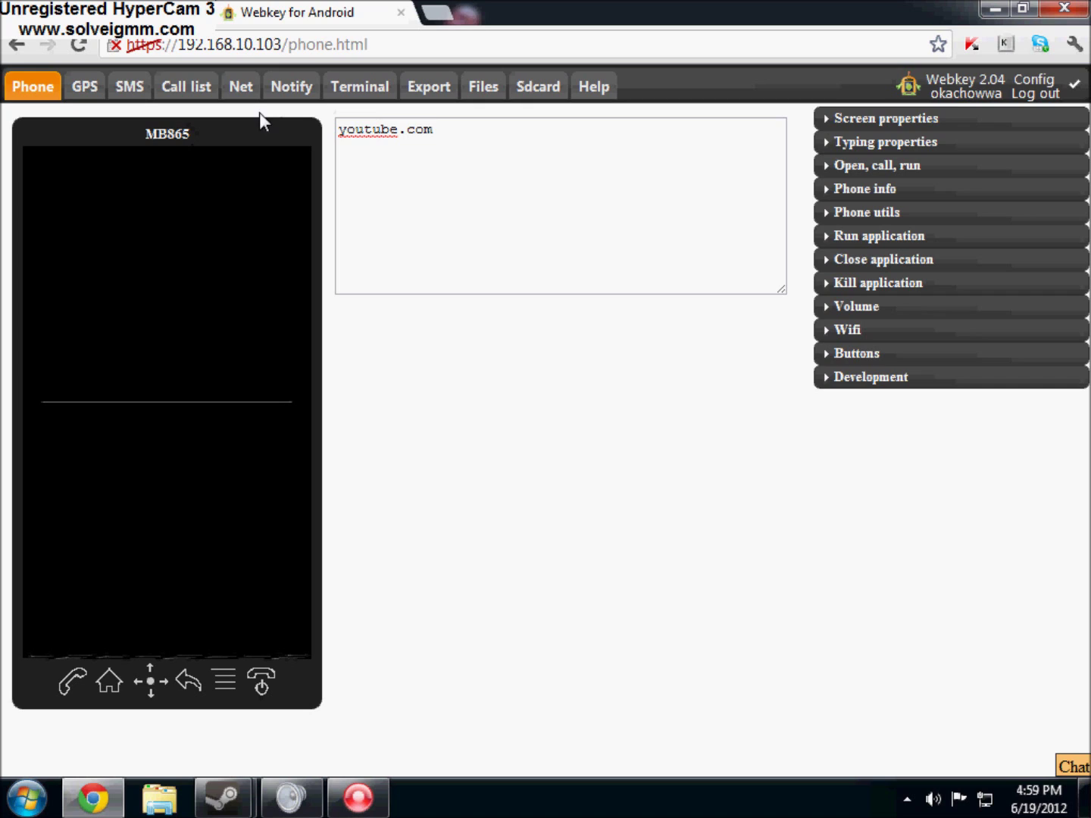
{"action": "left_click_drag", "start_coordinate": [433, 44], "coordinate": [140, 44]}
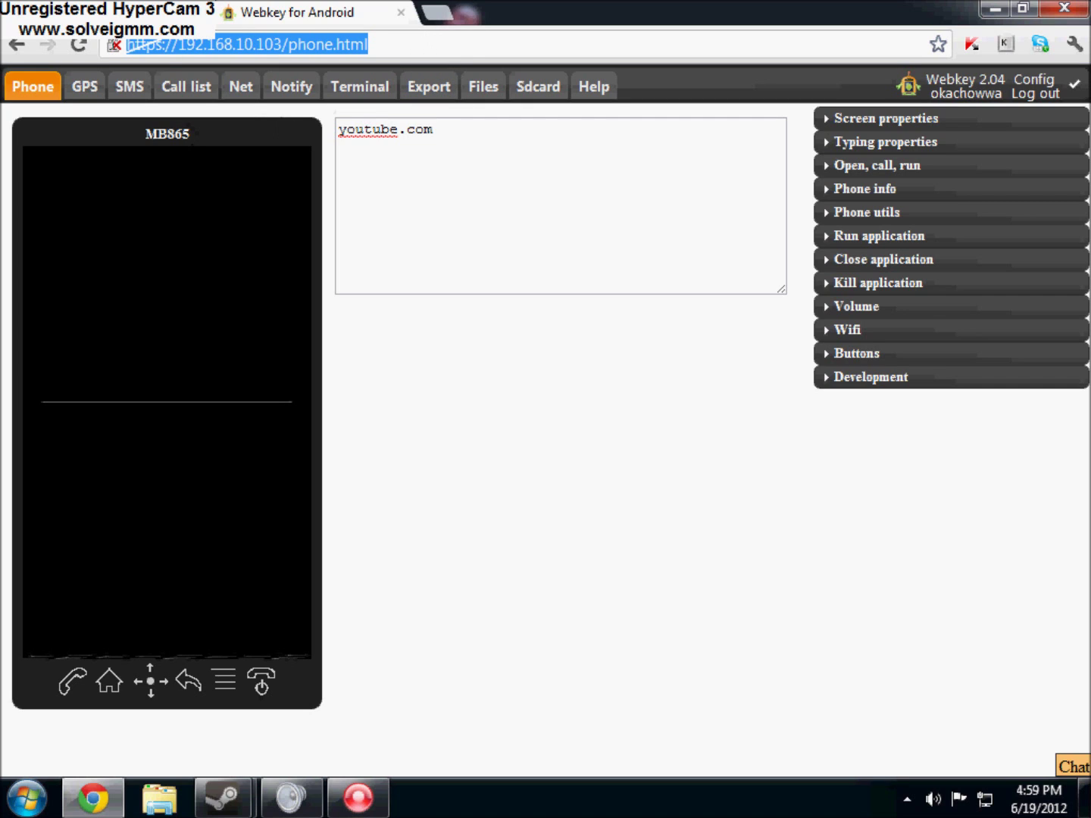
{"action": "left_click", "coordinate": [419, 42]}
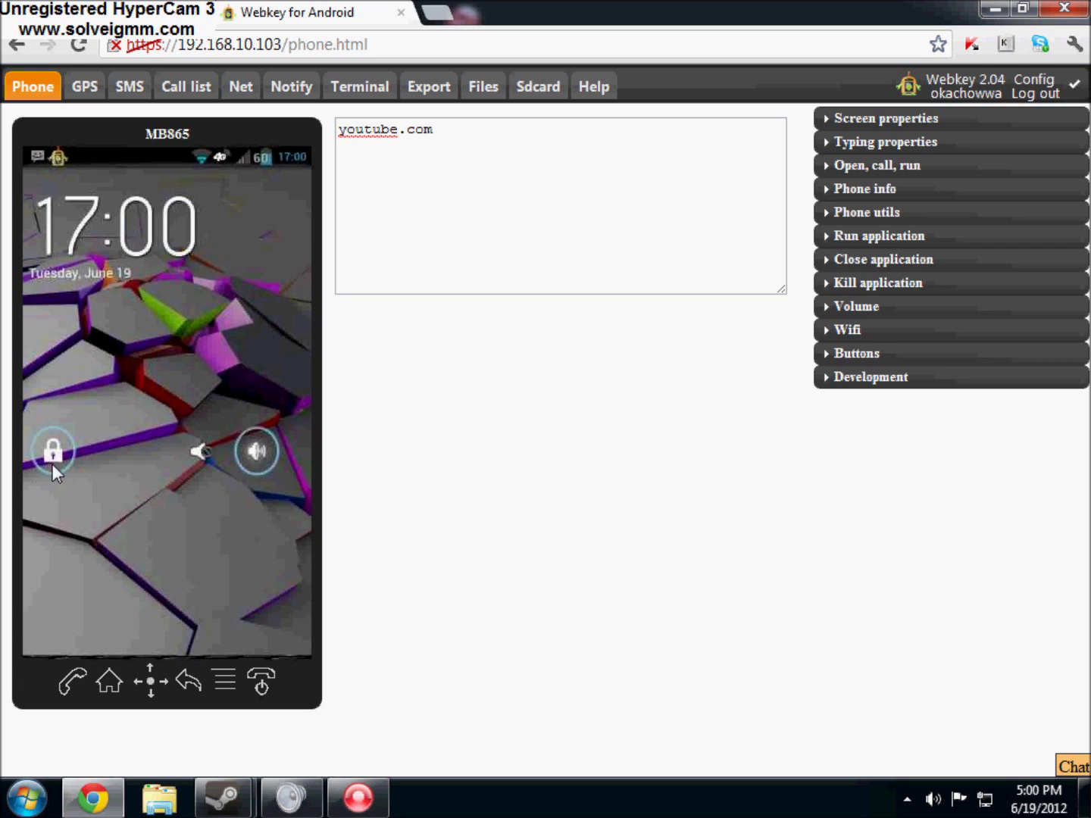
Unlock the remote phone with its unlock pattern and open the list of all apps.
{"action": "left_click_drag", "start_coordinate": [266, 458], "coordinate": [331, 446]}
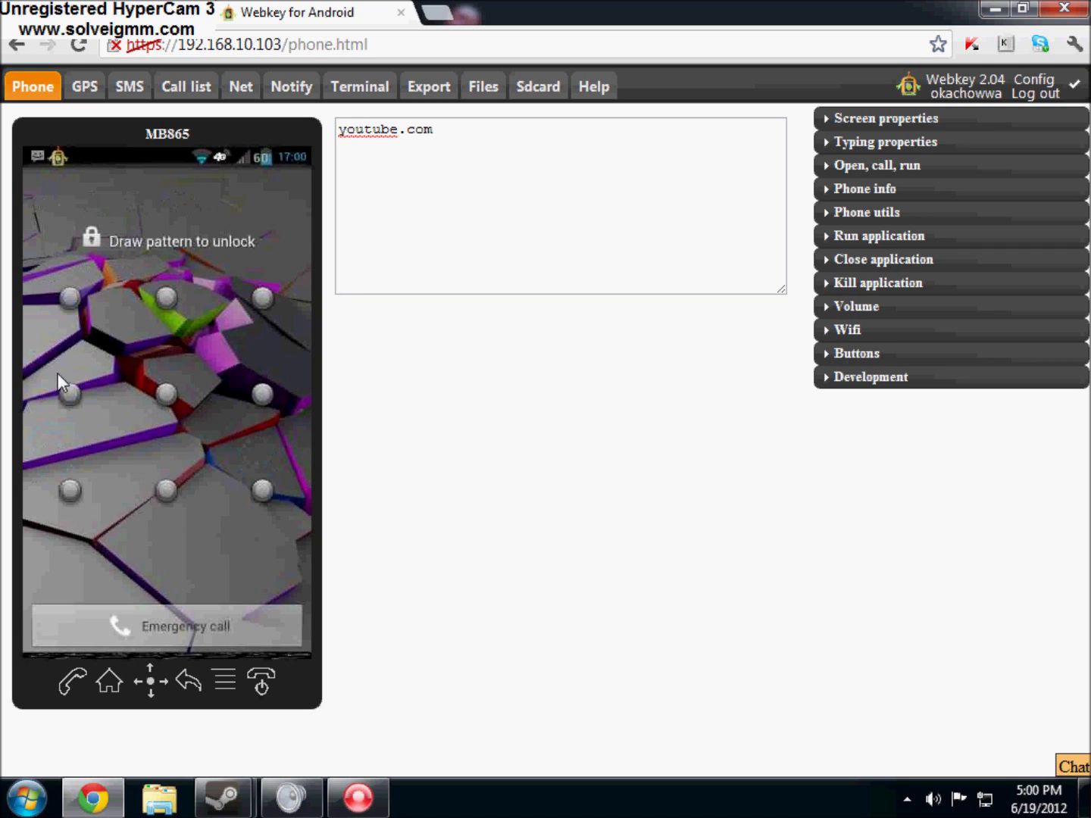
{"action": "mouse_move", "coordinate": [70, 394]}
{"action": "left_mouse_down"}
{"action": "mouse_move", "coordinate": [158, 375]}
{"action": "mouse_move", "coordinate": [167, 397]}
{"action": "mouse_move", "coordinate": [324, 399]}
{"action": "left_mouse_up"}
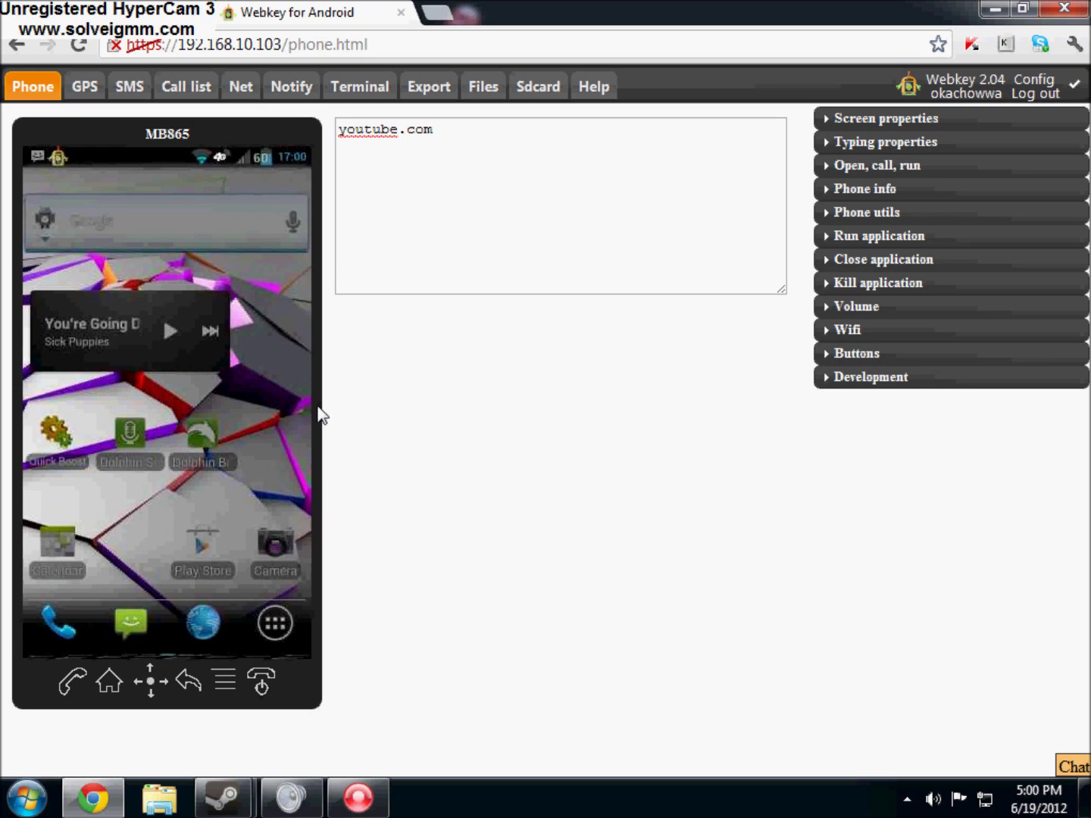
{"action": "left_click", "coordinate": [283, 625]}
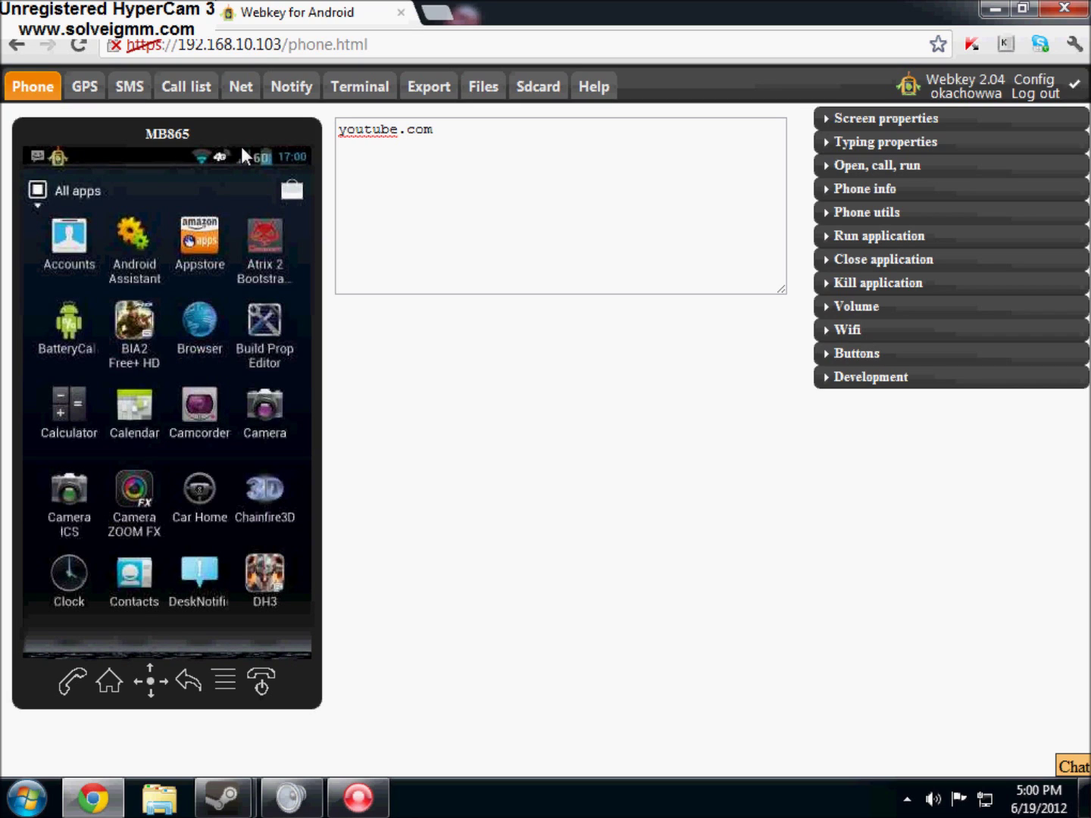
Open the phone's dialer and return to the home screen.
{"action": "left_click_drag", "start_coordinate": [192, 134], "coordinate": [149, 137]}
{"action": "left_click", "coordinate": [196, 130]}
{"action": "left_click", "coordinate": [70, 685]}
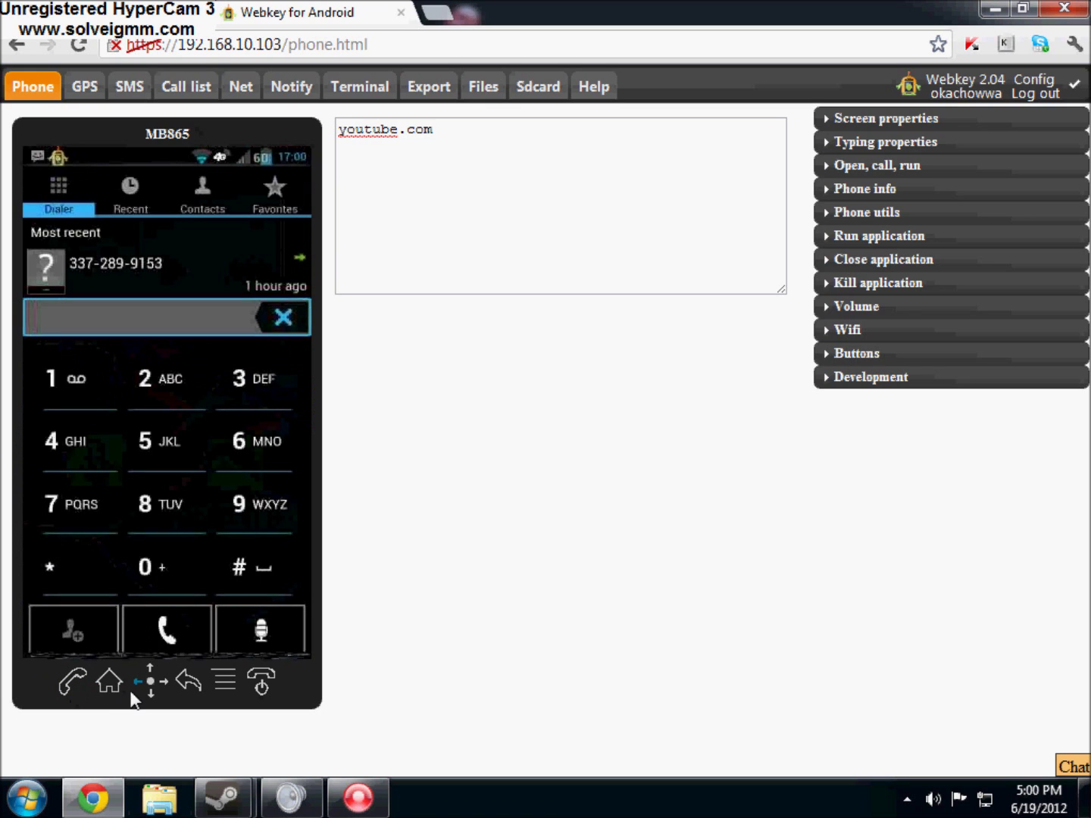
{"action": "left_click", "coordinate": [100, 685]}
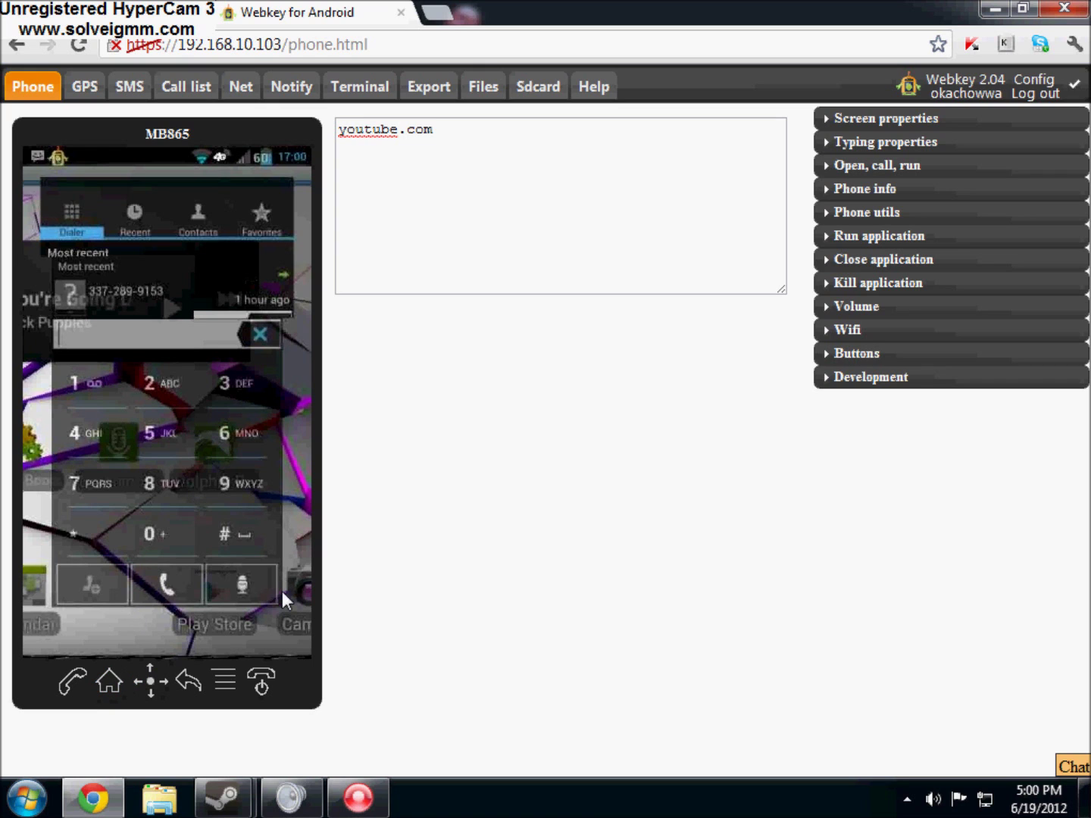
View the adjacent home screen page containing Play Music and return to the main home page.
{"action": "left_click_drag", "start_coordinate": [276, 523], "coordinate": [89, 513]}
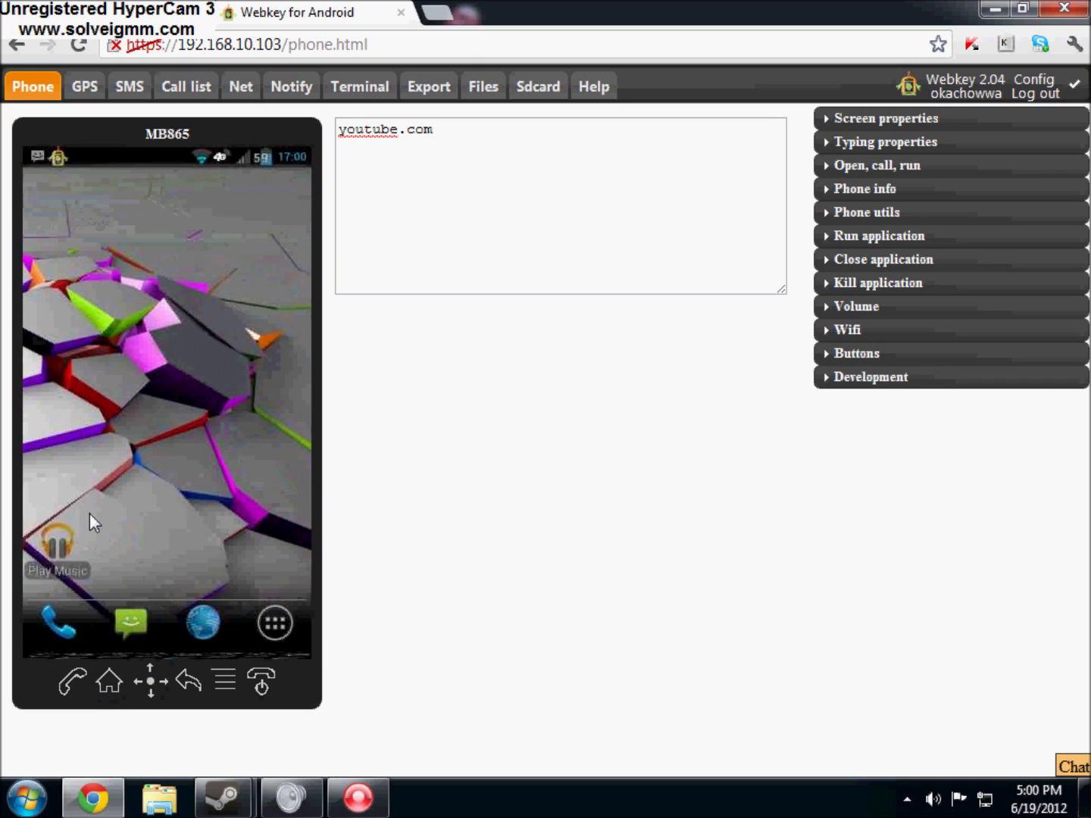
{"action": "left_click", "coordinate": [109, 681]}
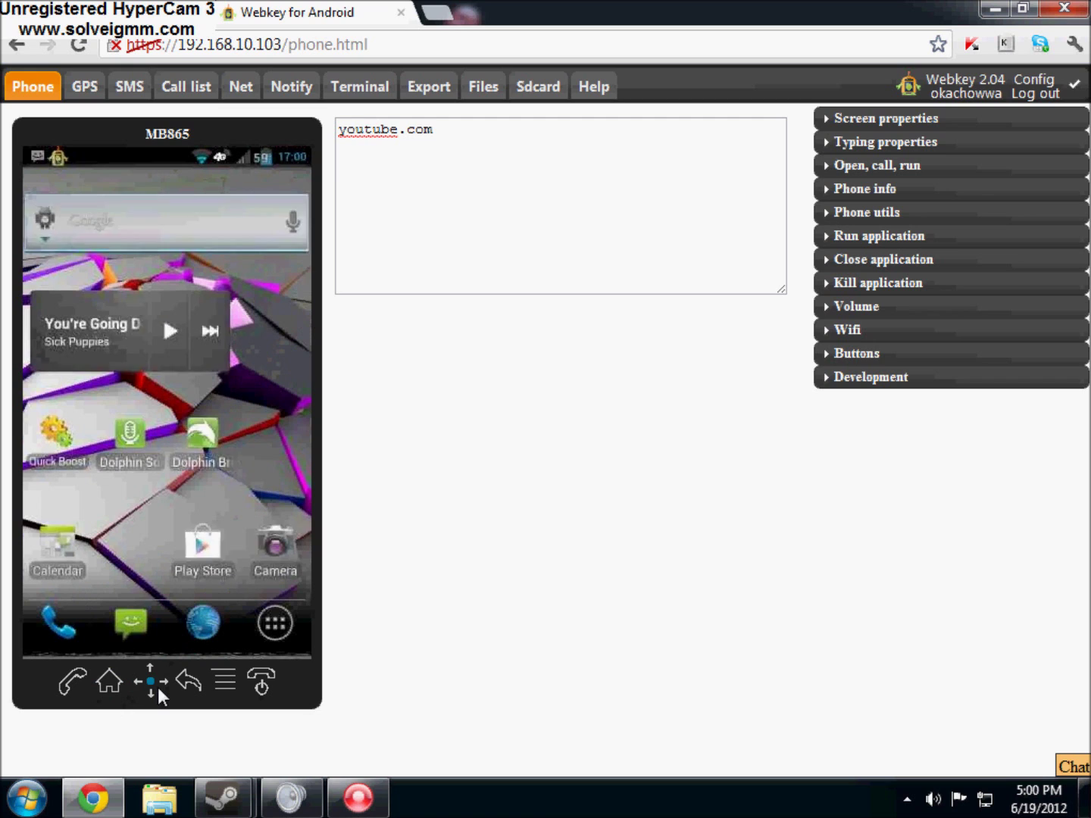
{"action": "left_click", "coordinate": [226, 678]}
{"action": "left_click", "coordinate": [227, 677]}
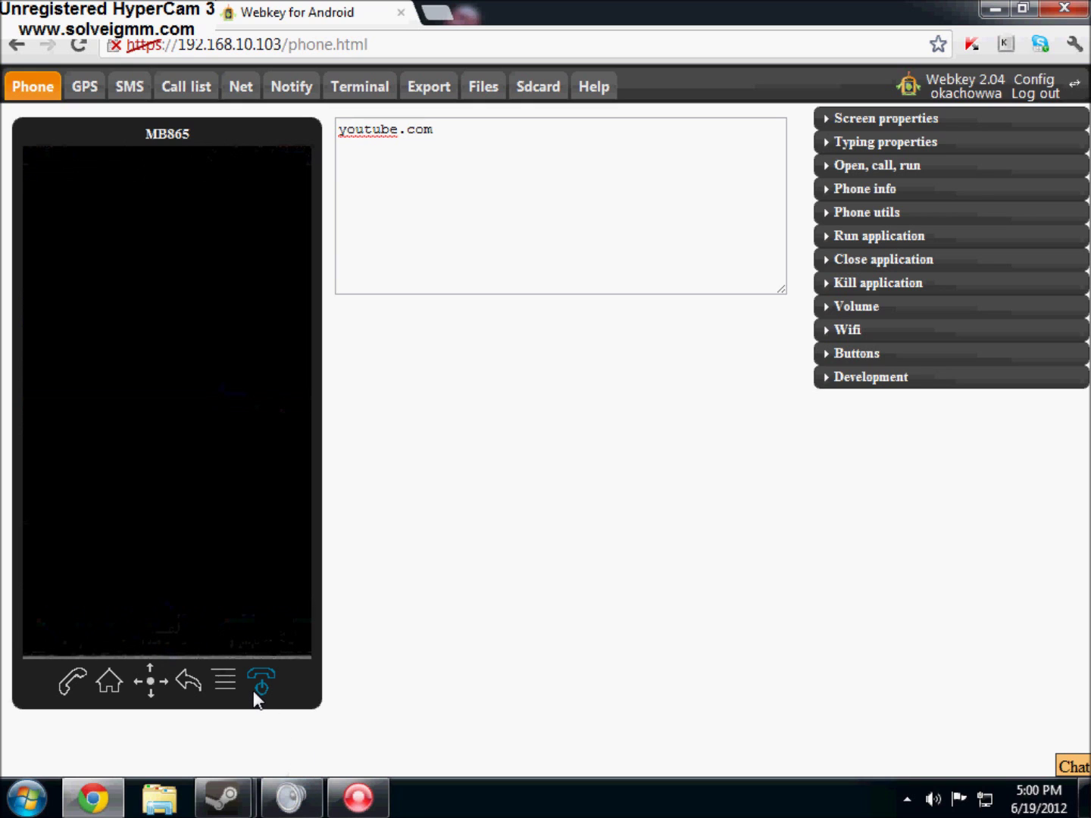
Wake the phone's switched-off screen and unlock it with its unlock pattern.
{"action": "left_click", "coordinate": [255, 693]}
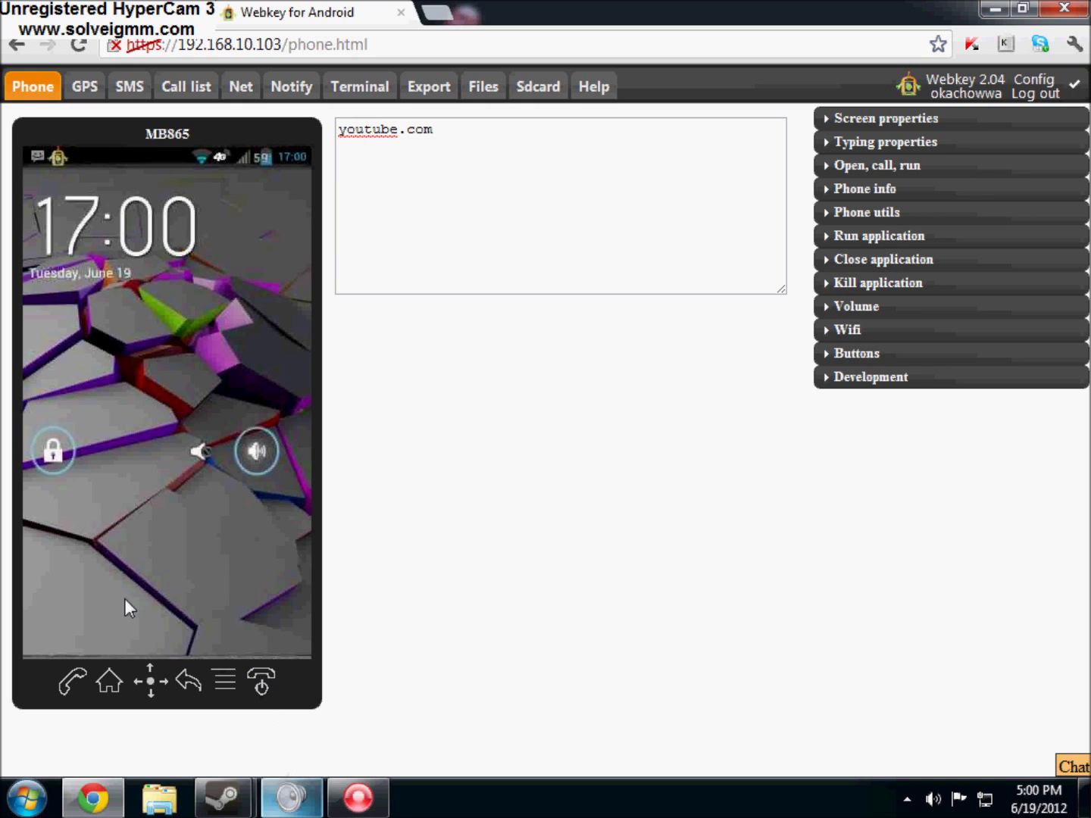
{"action": "left_click_drag", "start_coordinate": [178, 453], "coordinate": [437, 433]}
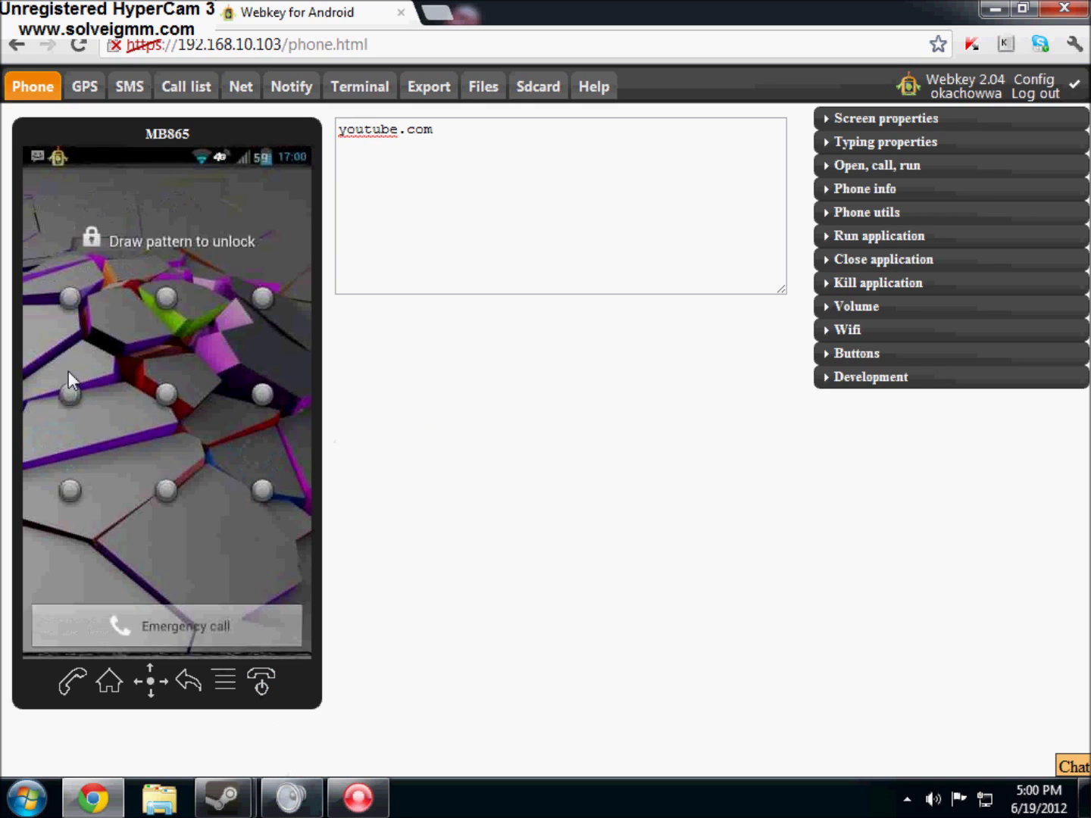
{"action": "left_click_drag", "start_coordinate": [167, 400], "coordinate": [349, 392]}
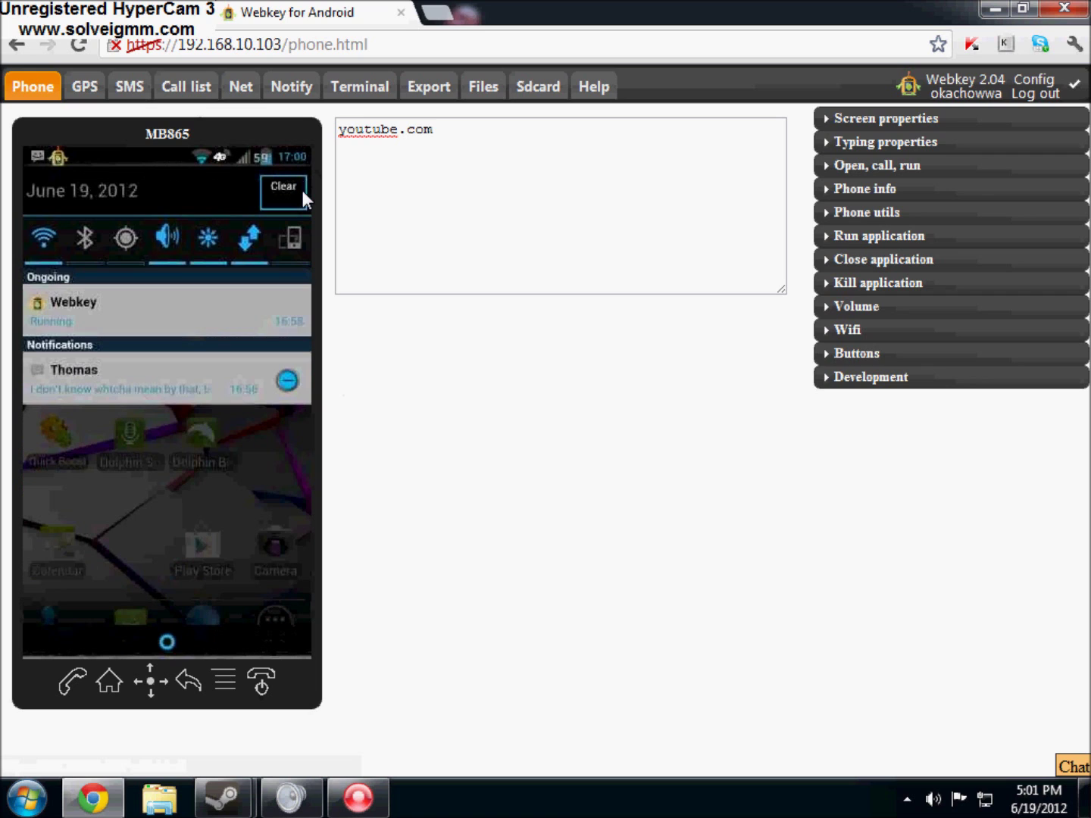
Clear the phone's notifications and swipe through its home screen pages.
{"action": "left_click", "coordinate": [302, 190]}
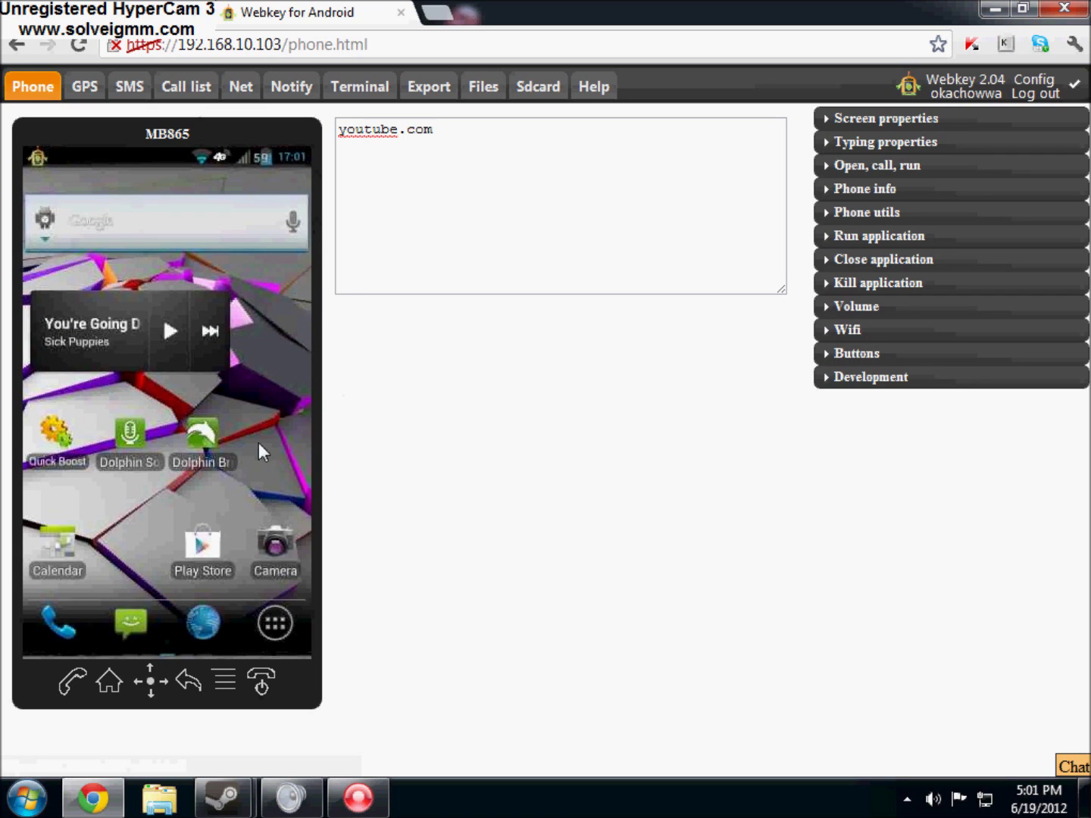
{"action": "left_click_drag", "start_coordinate": [243, 529], "coordinate": [189, 573]}
{"action": "left_click_drag", "start_coordinate": [50, 546], "coordinate": [290, 565]}
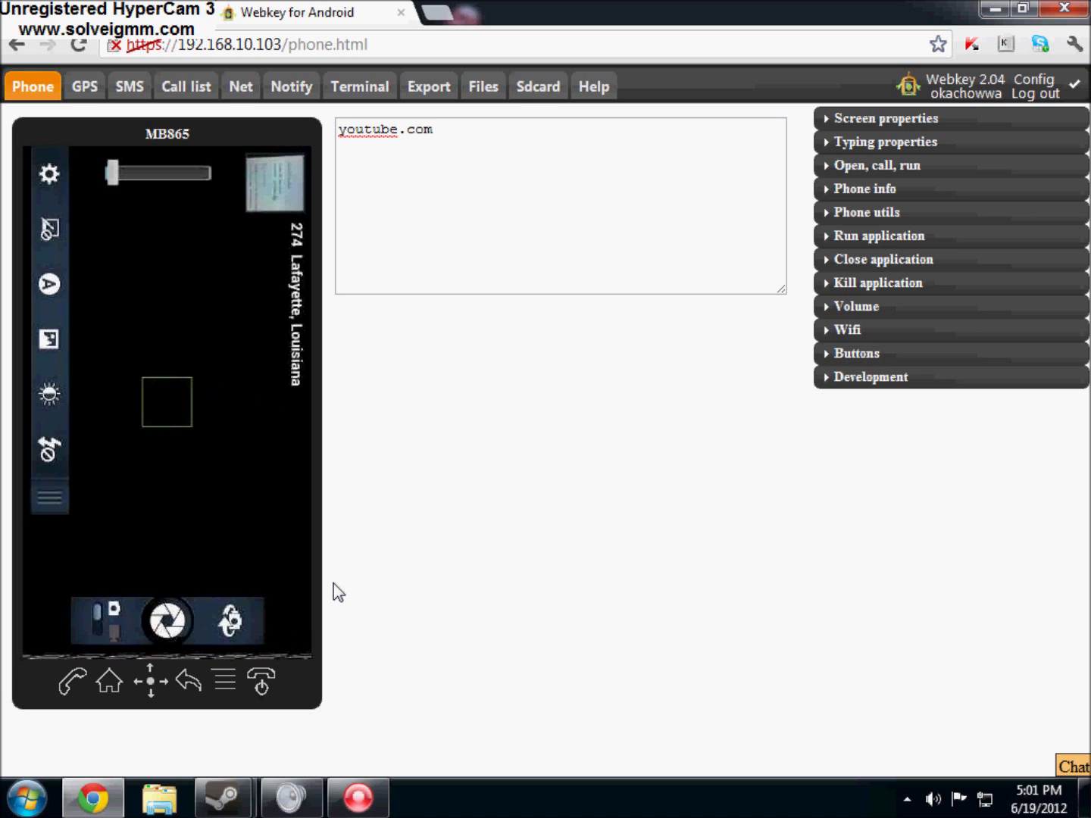
Take two photos with the phone's camera, open the latest one and return to the home screen.
{"action": "left_click", "coordinate": [179, 622]}
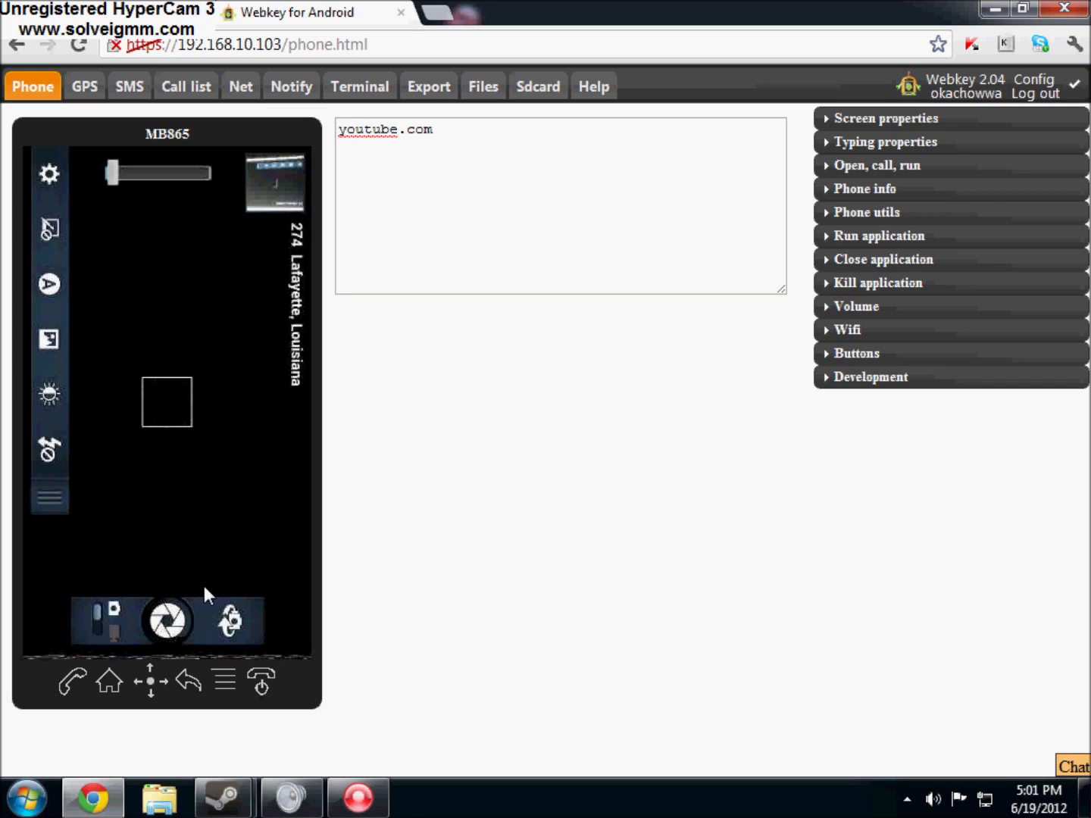
{"action": "left_click", "coordinate": [177, 616]}
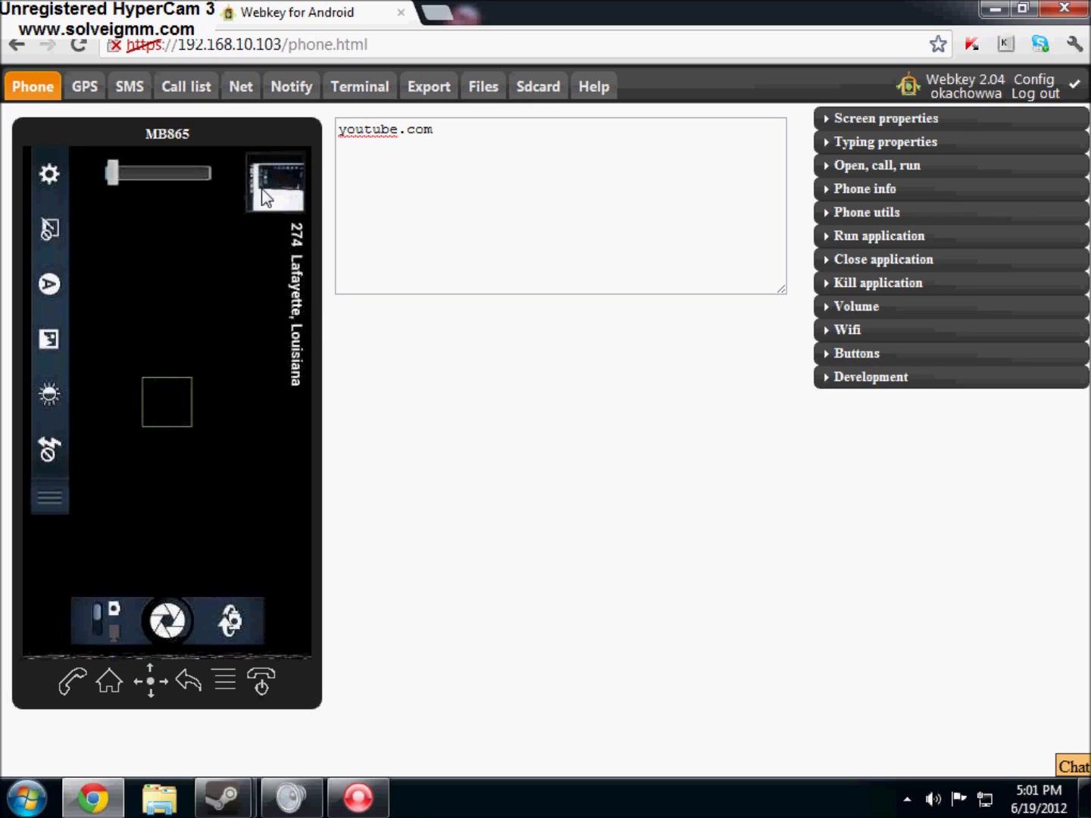
{"action": "left_click", "coordinate": [265, 198]}
{"action": "left_click", "coordinate": [108, 666]}
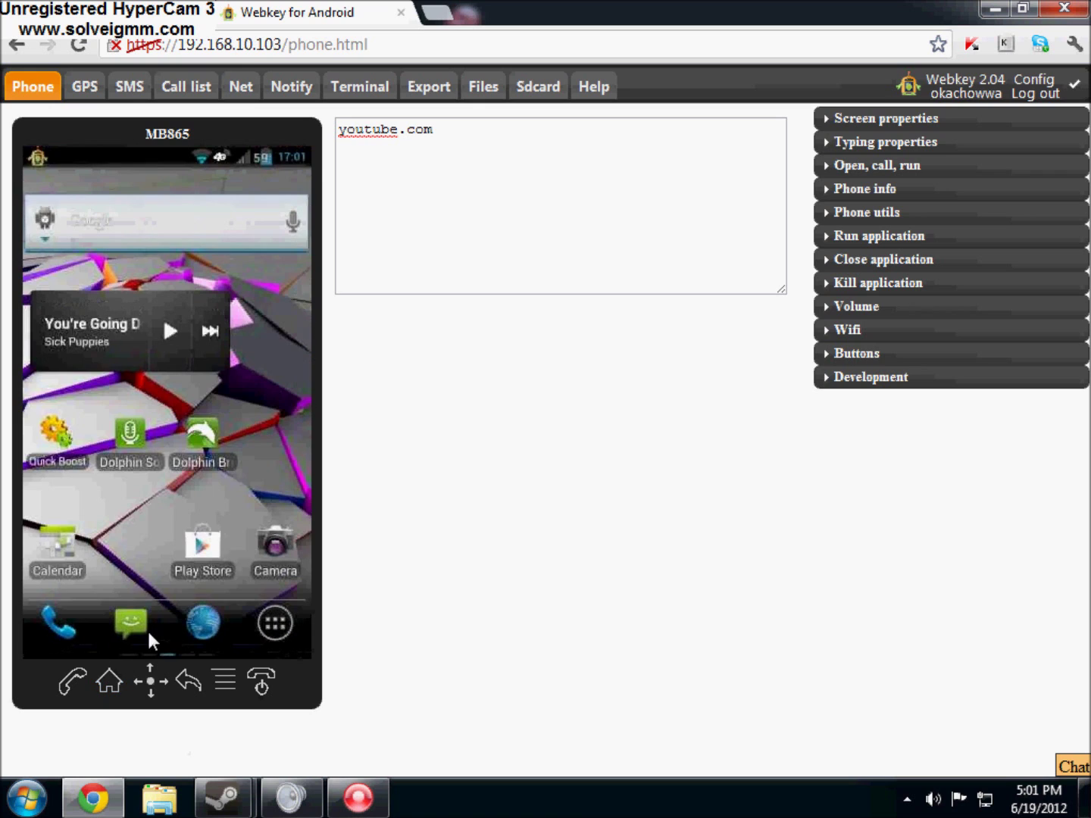
Browse through the pages of the phone's all-apps list and return to the home screen.
{"action": "left_click", "coordinate": [269, 638]}
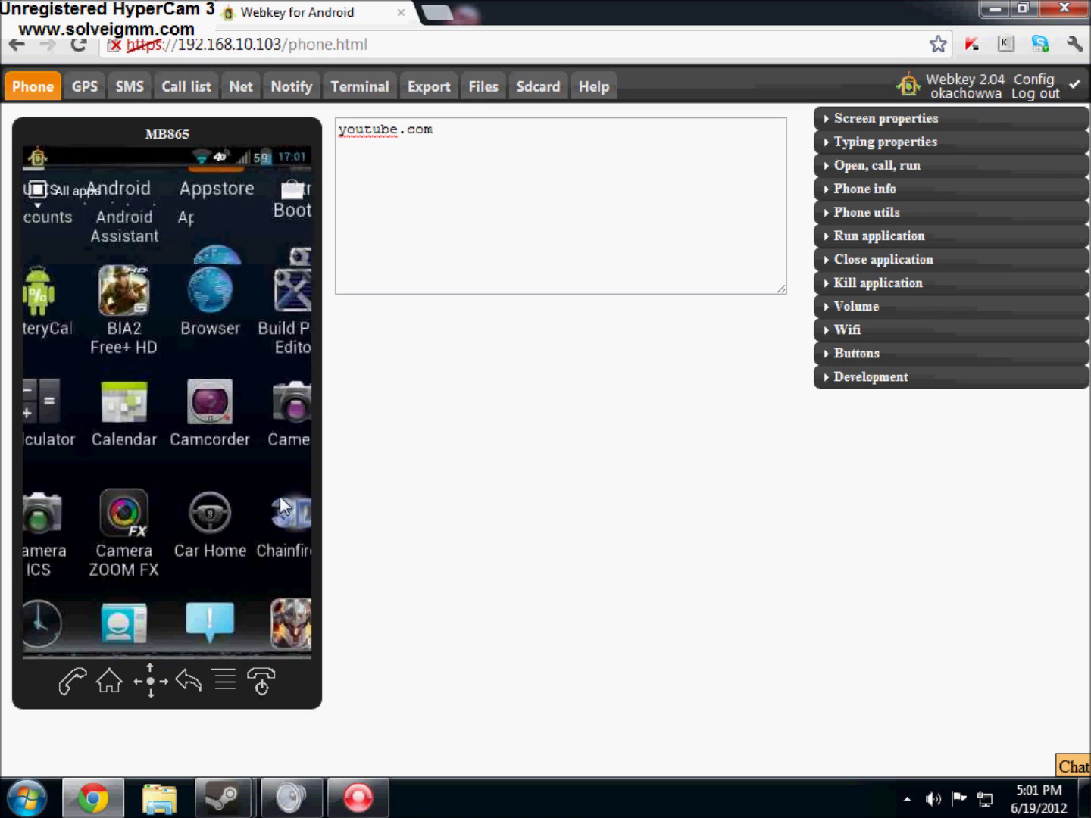
{"action": "scroll", "coordinate": [309, 534], "scroll_direction": "down", "scroll_amount": 5}
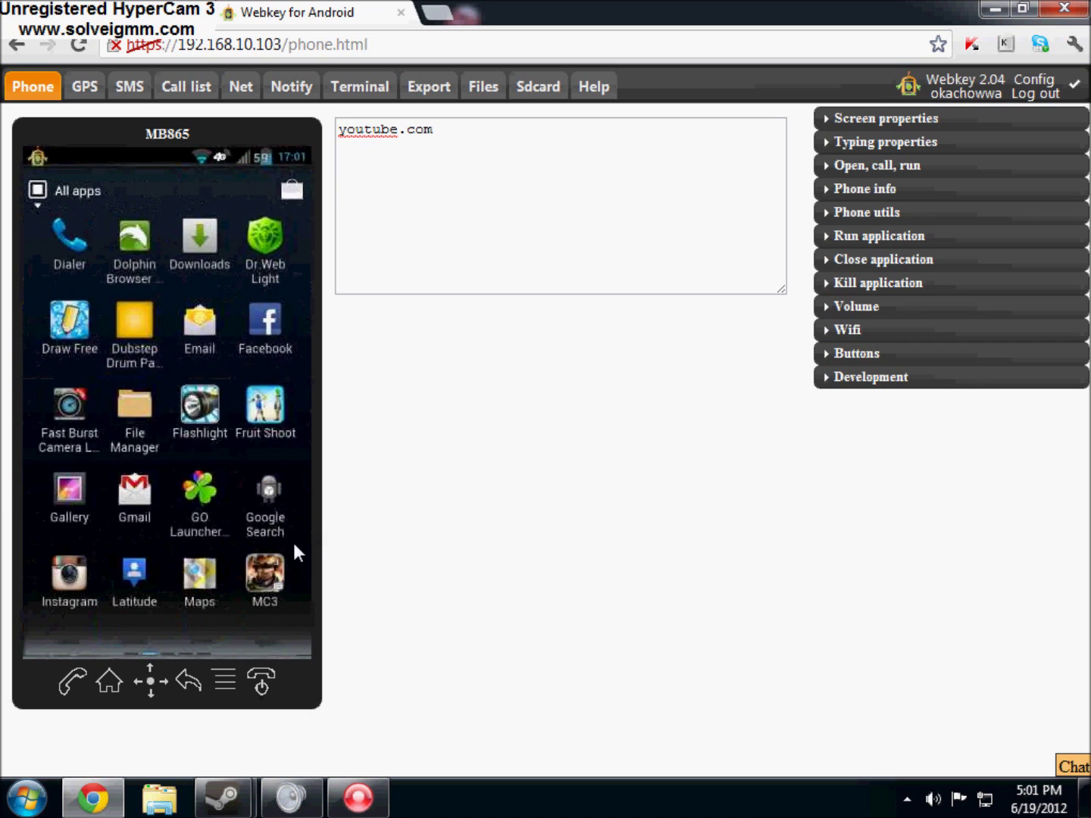
{"action": "scroll", "coordinate": [249, 578], "scroll_direction": "down", "scroll_amount": 5}
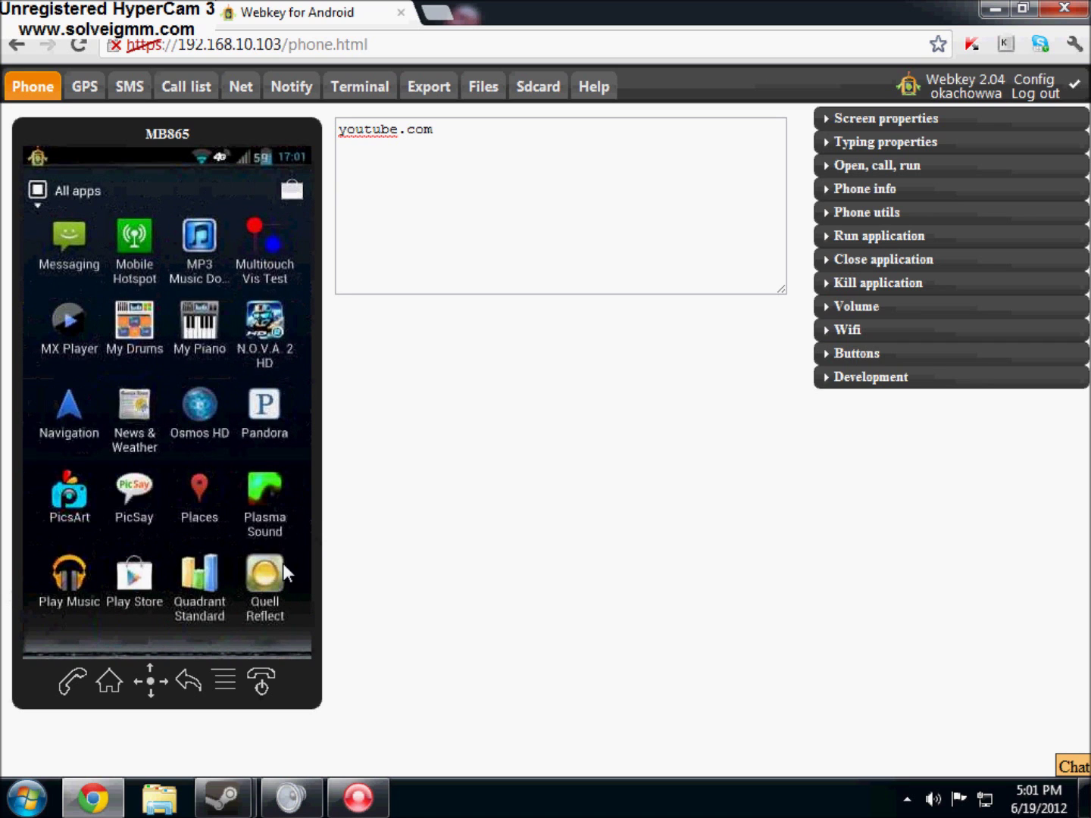
{"action": "scroll", "coordinate": [310, 559], "scroll_direction": "down", "scroll_amount": 5}
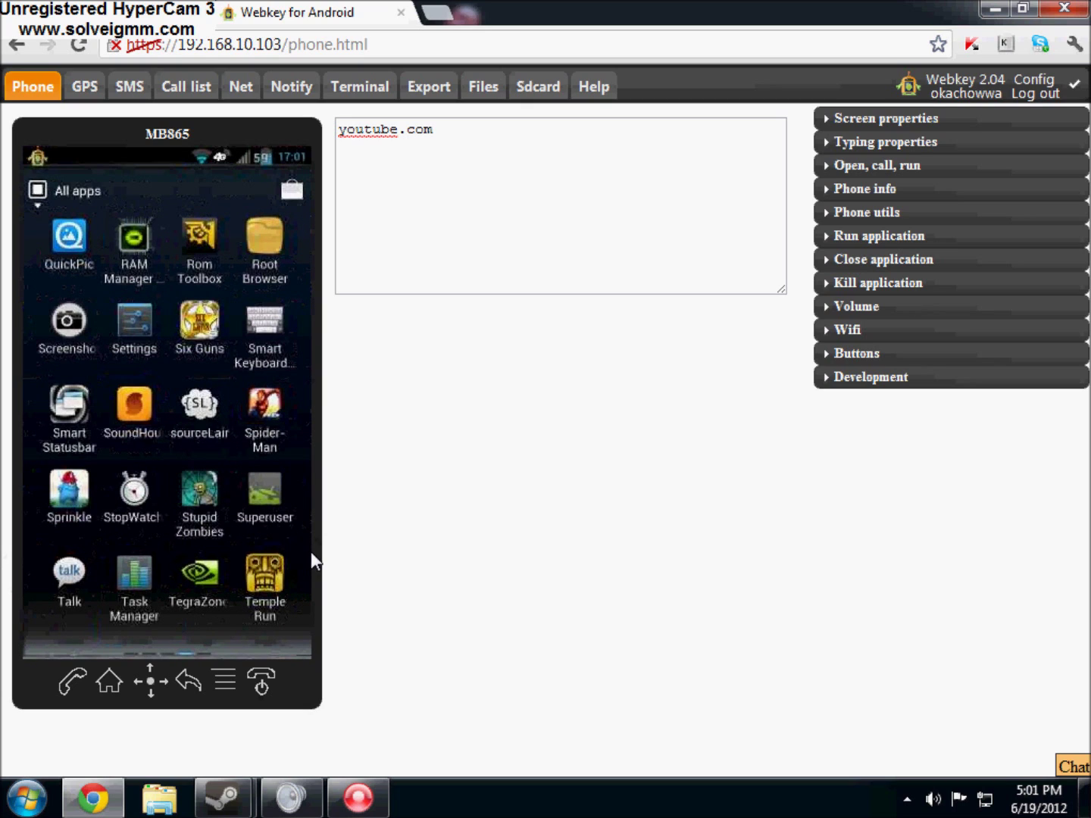
{"action": "left_click_drag", "start_coordinate": [118, 524], "coordinate": [303, 456]}
{"action": "left_click_drag", "start_coordinate": [118, 518], "coordinate": [340, 491]}
{"action": "left_click", "coordinate": [417, 492]}
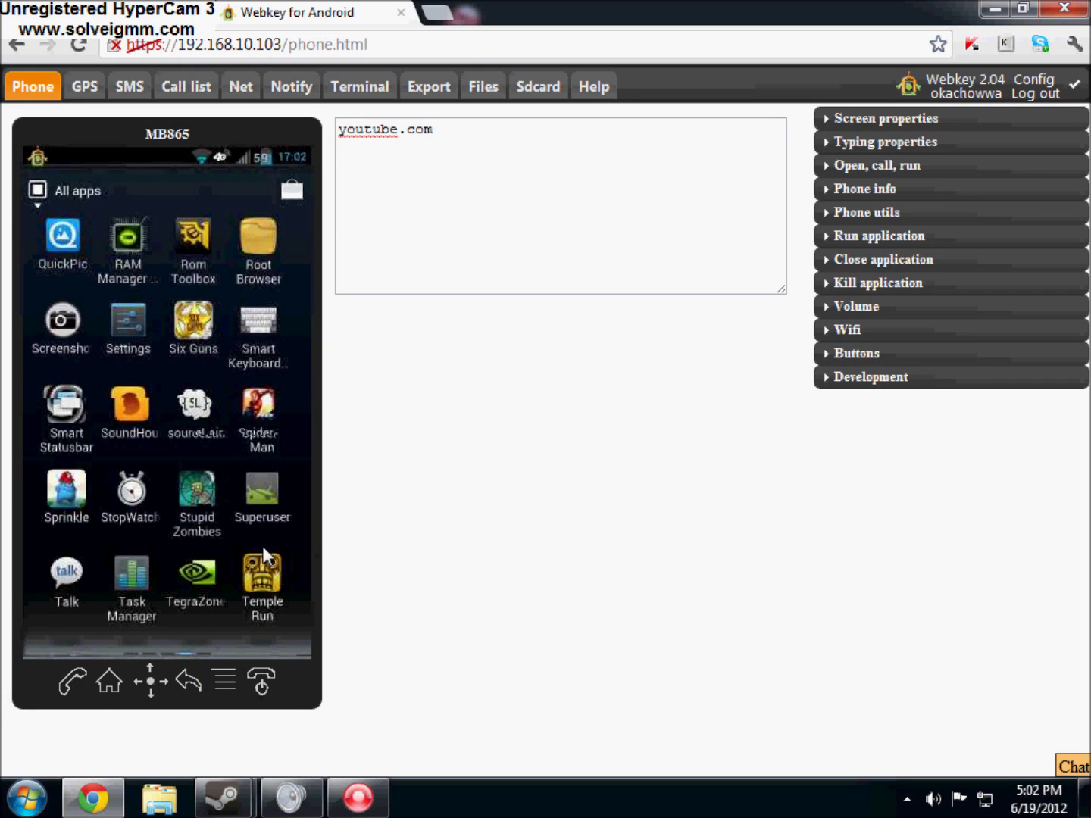
{"action": "scroll", "coordinate": [261, 569], "scroll_direction": "up", "scroll_amount": 3}
{"action": "left_click", "coordinate": [111, 678]}
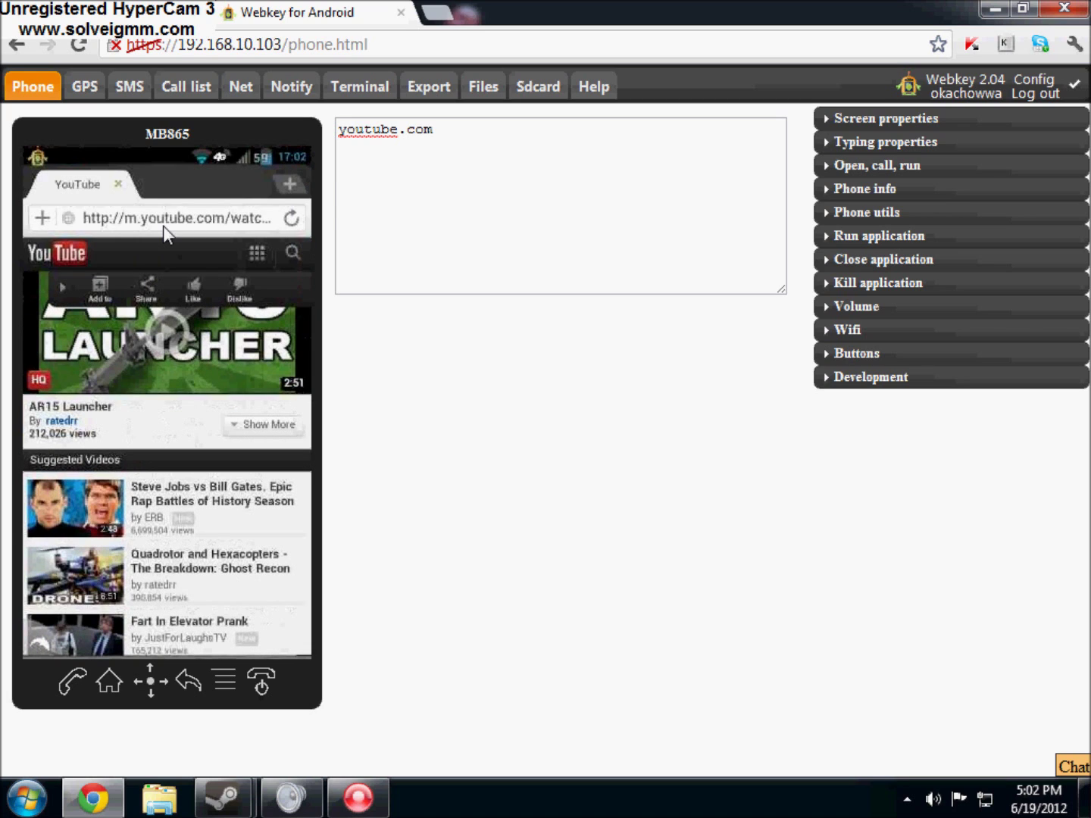
Load youtube.com/bob1331ish in the phone's browser by entering the address through Webkey's text area.
{"action": "left_click", "coordinate": [227, 219]}
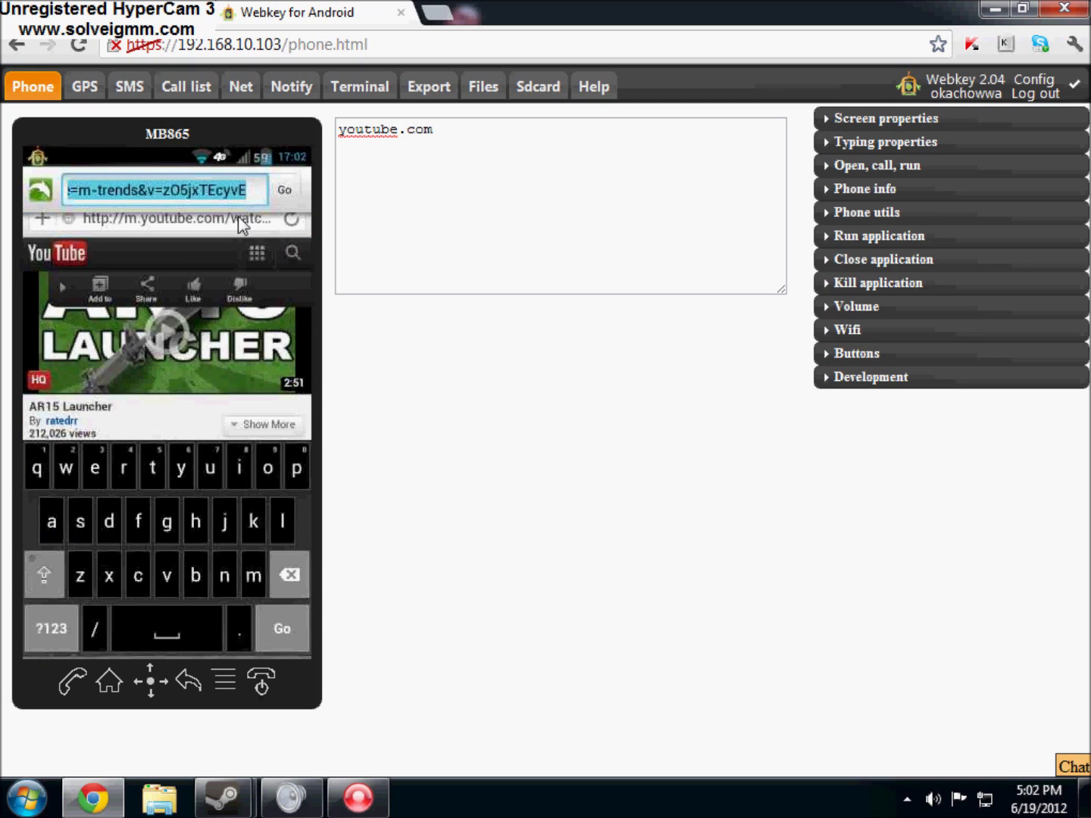
{"action": "left_click_drag", "start_coordinate": [432, 151], "coordinate": [336, 127]}
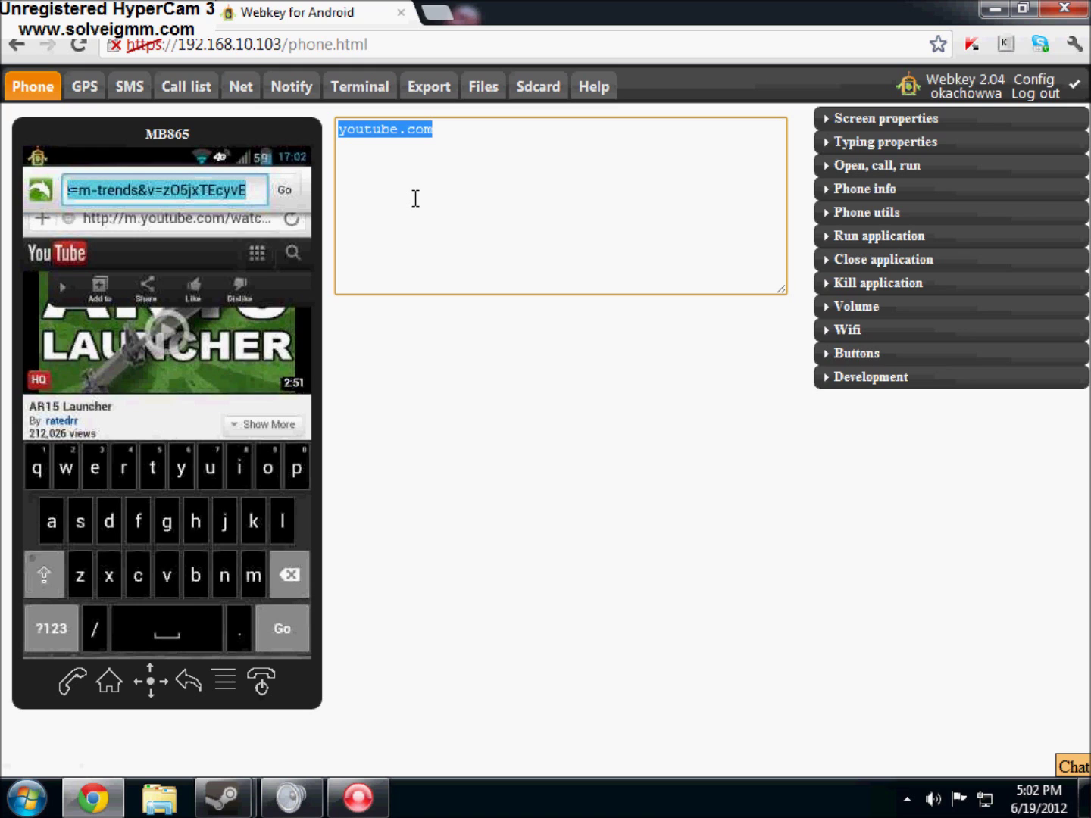
{"action": "type", "text": "youtub"}
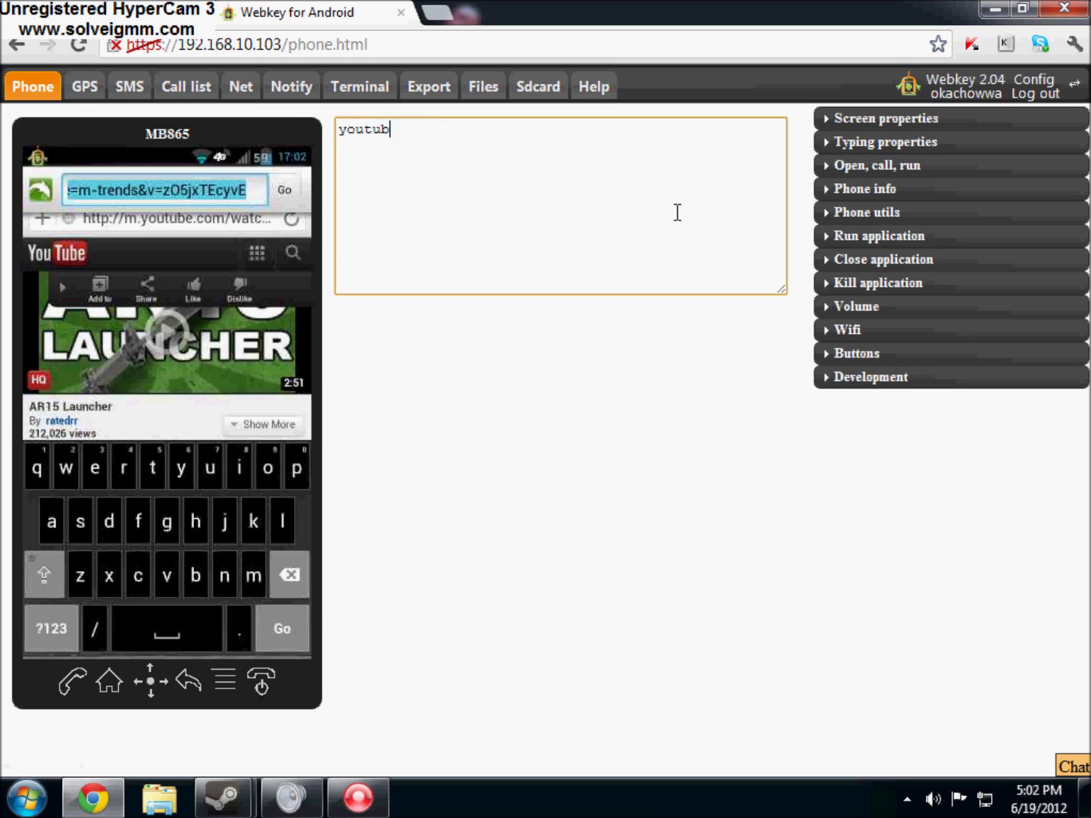
{"action": "type", "text": "e.com/bob1331ish"}
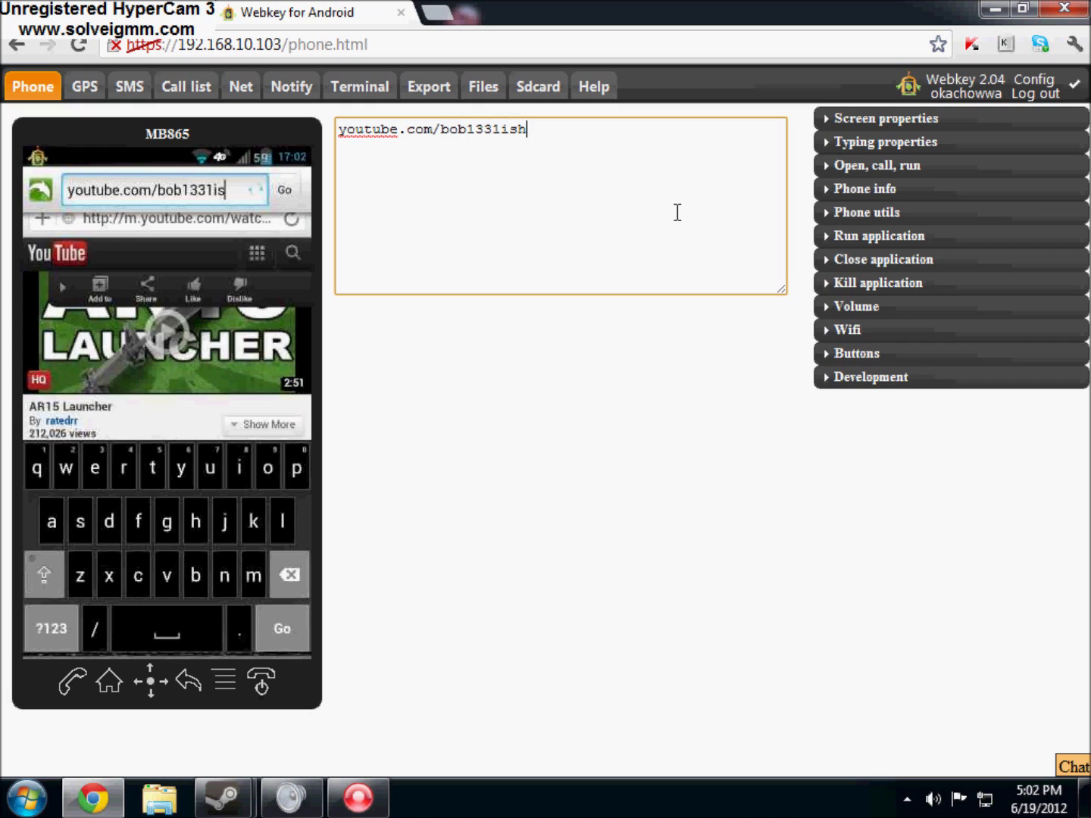
{"action": "key", "text": "Return"}
{"action": "key", "text": "Return"}
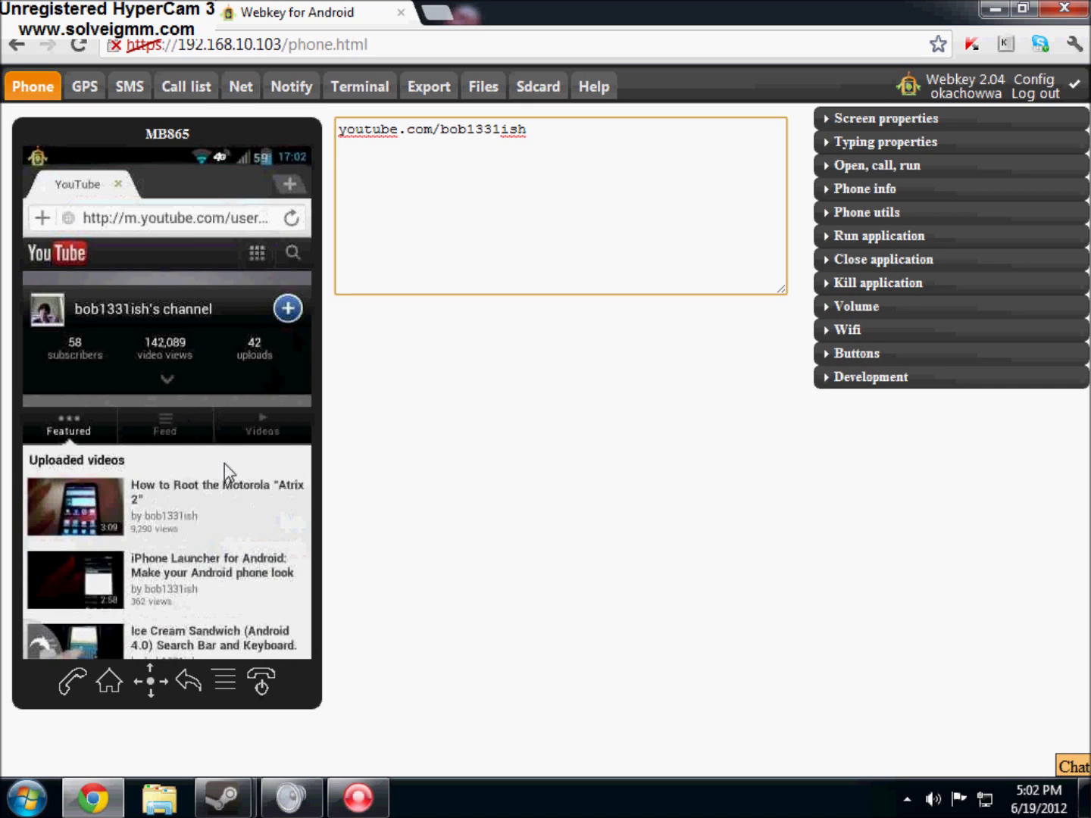
Scroll through the YouTube channel page to examine its details and uploaded videos.
{"action": "left_click_drag", "start_coordinate": [224, 464], "coordinate": [168, 215]}
{"action": "left_click_drag", "start_coordinate": [90, 404], "coordinate": [92, 630]}
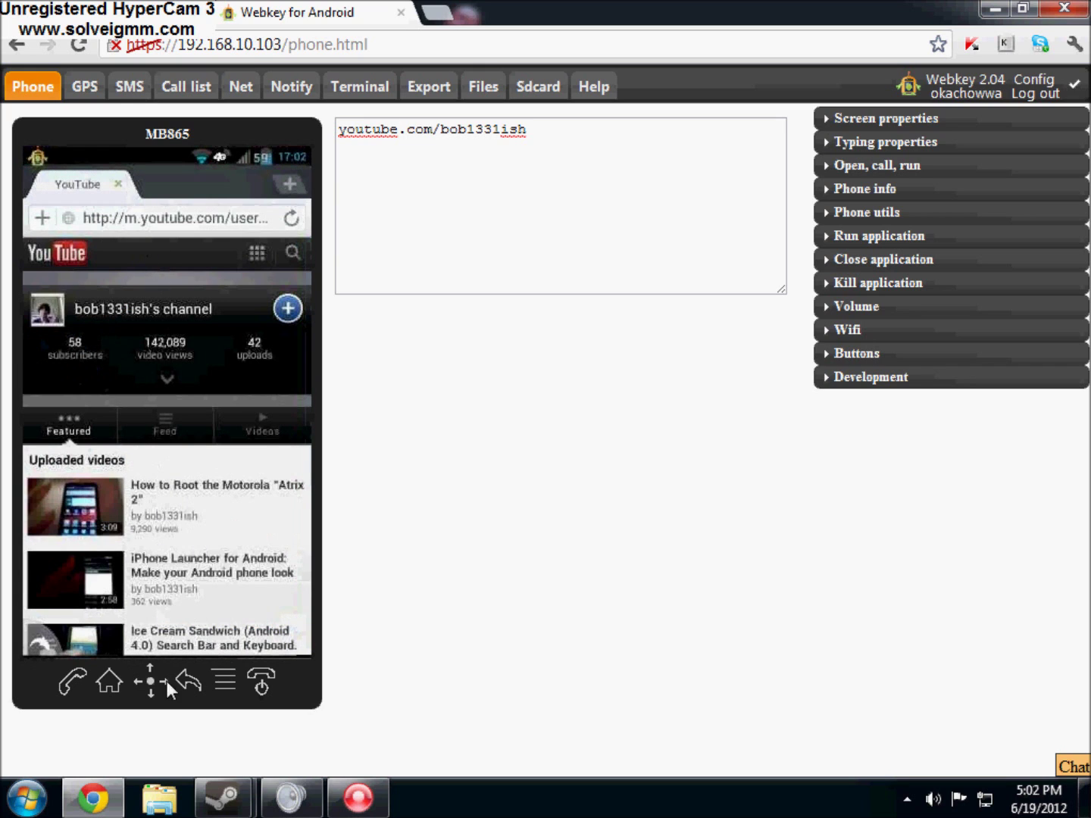
{"action": "left_click_drag", "start_coordinate": [166, 574], "coordinate": [138, 445]}
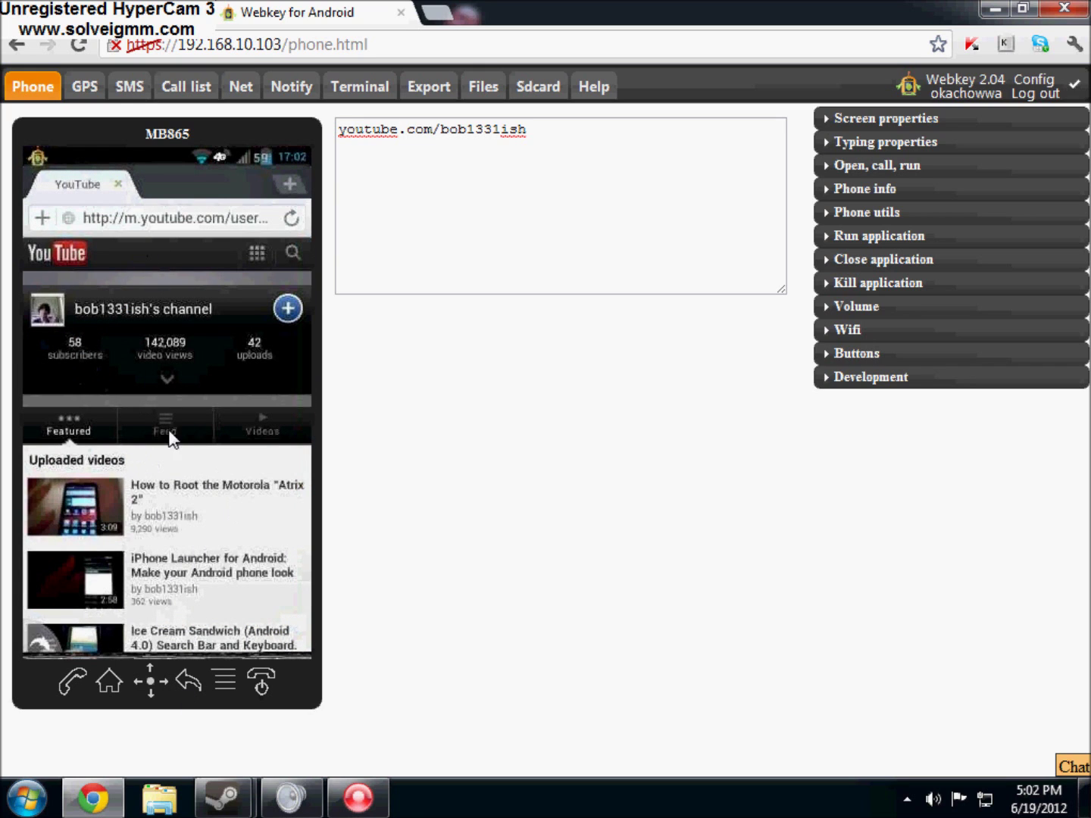
{"action": "left_click_drag", "start_coordinate": [180, 485], "coordinate": [194, 554]}
{"action": "left_click", "coordinate": [166, 381]}
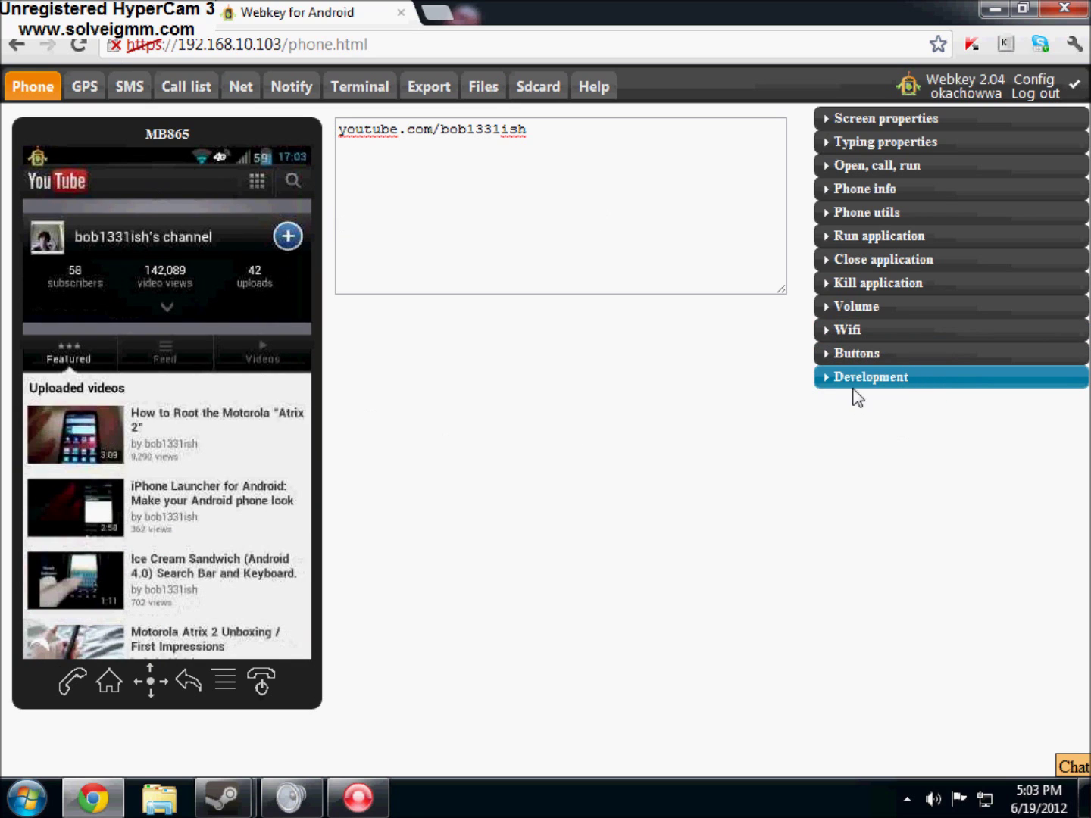
Examine the tools offered in the Development section and collapse it again.
{"action": "left_click", "coordinate": [874, 377]}
{"action": "left_click", "coordinate": [888, 371]}
{"action": "left_click", "coordinate": [888, 370]}
{"action": "left_click", "coordinate": [888, 360]}
{"action": "left_click", "coordinate": [889, 363]}
{"action": "left_click", "coordinate": [884, 381]}
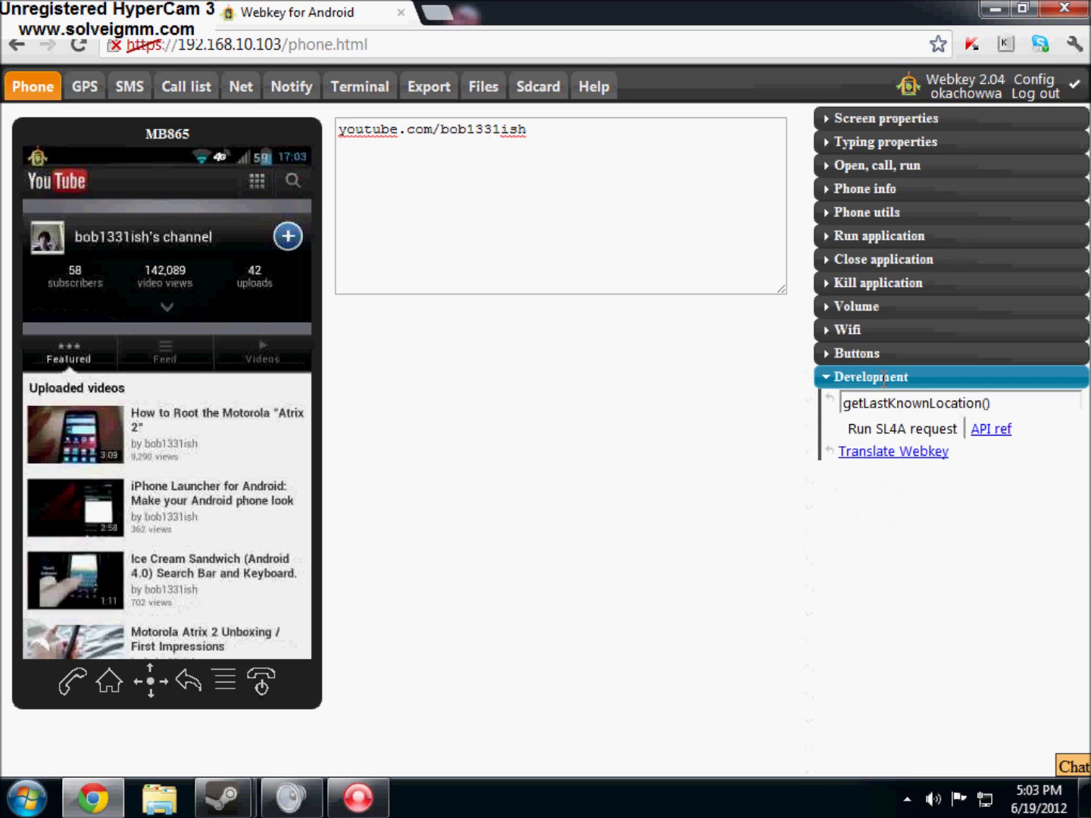
{"action": "left_click", "coordinate": [876, 381]}
{"action": "left_click", "coordinate": [880, 306]}
{"action": "left_click", "coordinate": [880, 303]}
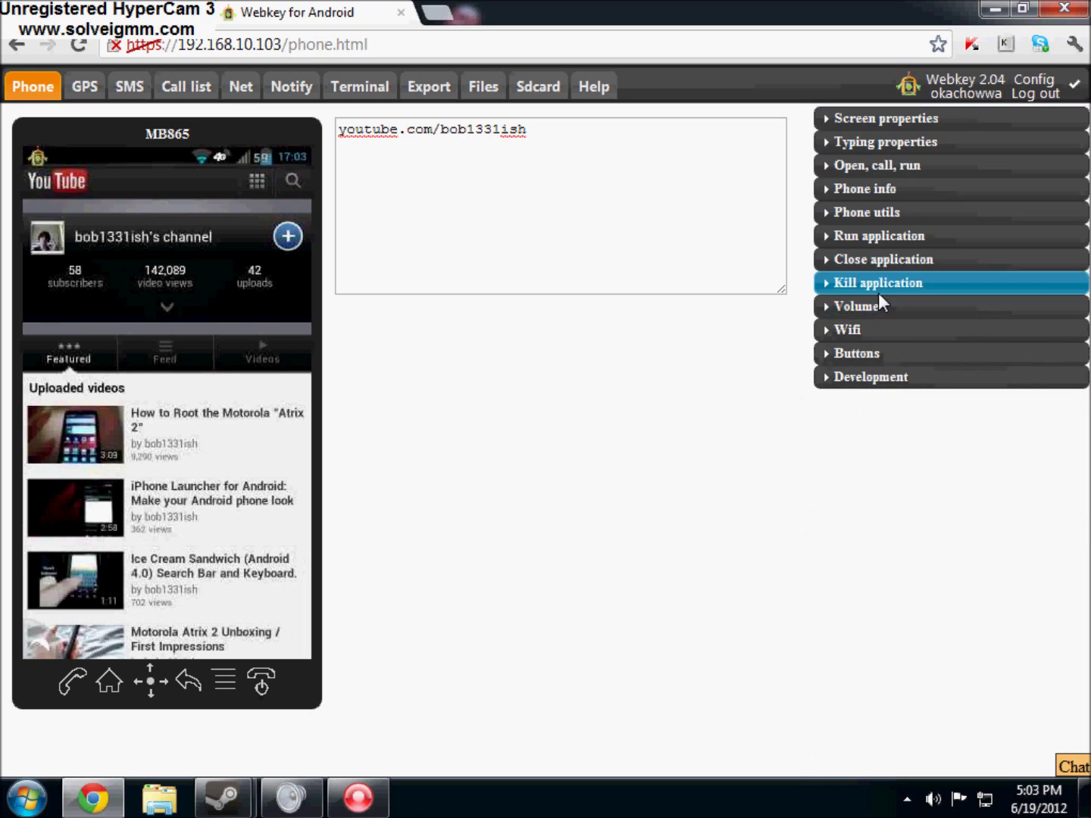
Look through the processes listed in the Kill application section and collapse it again.
{"action": "left_click", "coordinate": [884, 283]}
{"action": "scroll", "coordinate": [913, 513], "scroll_direction": "down", "scroll_amount": 15}
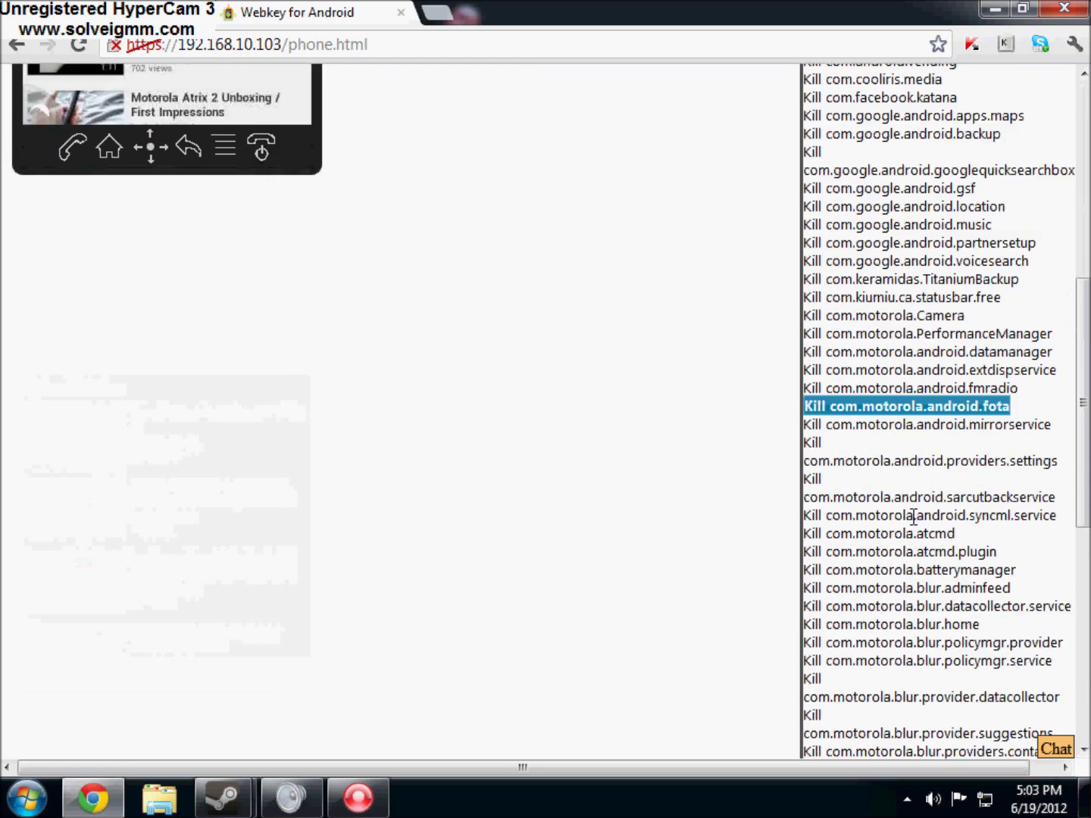
{"action": "scroll", "coordinate": [914, 517], "scroll_direction": "up", "scroll_amount": 15}
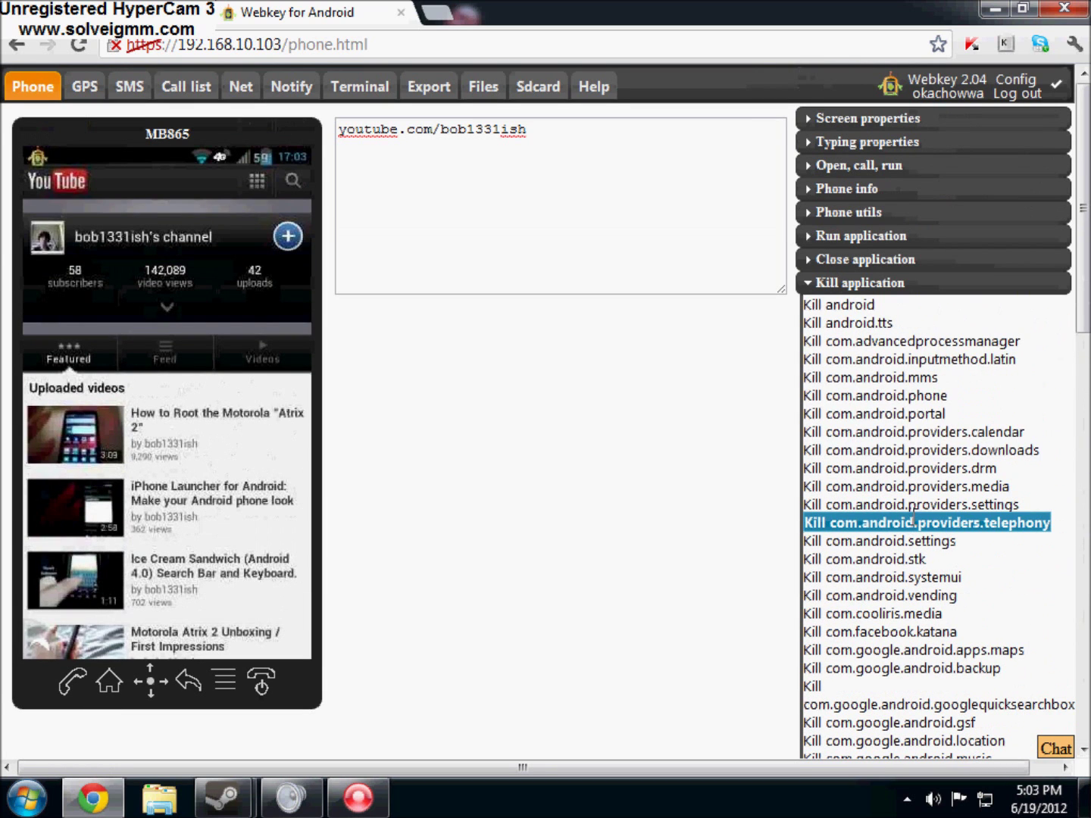
{"action": "left_click", "coordinate": [879, 284]}
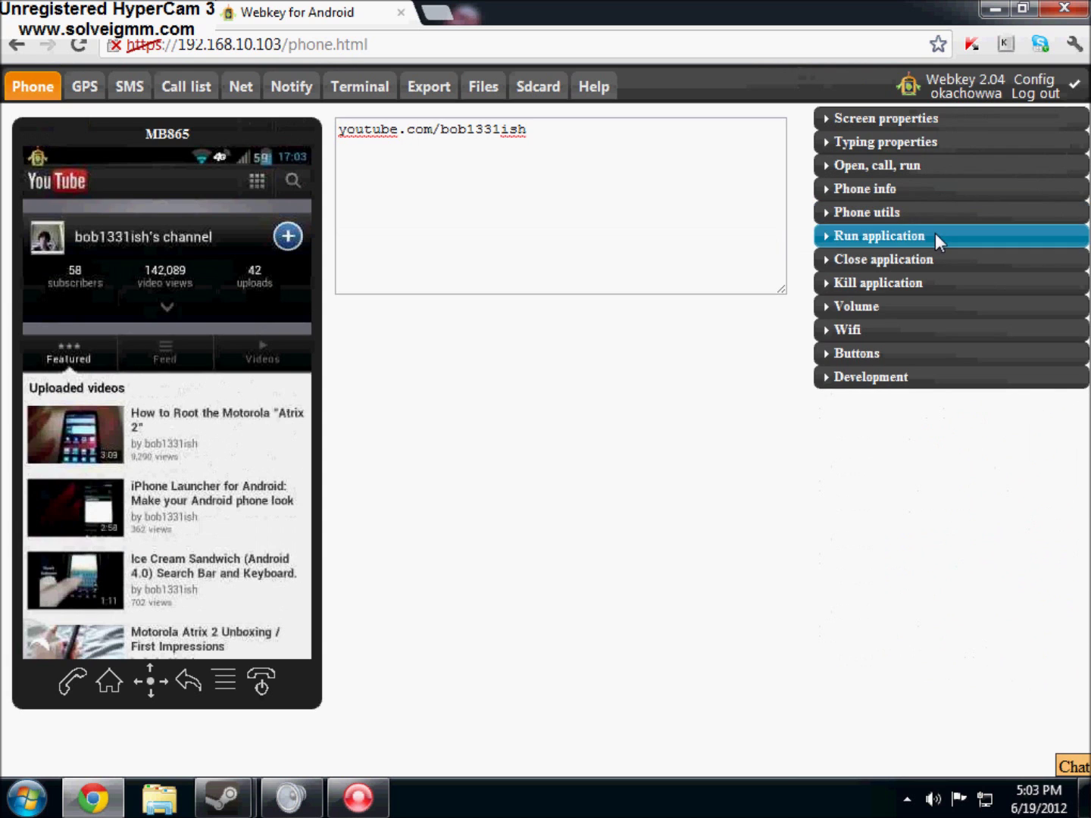
Launch the Appstore on the phone from the Run application list and wake the phone's screen.
{"action": "left_click", "coordinate": [937, 240]}
{"action": "scroll", "coordinate": [943, 466], "scroll_direction": "down", "scroll_amount": 4}
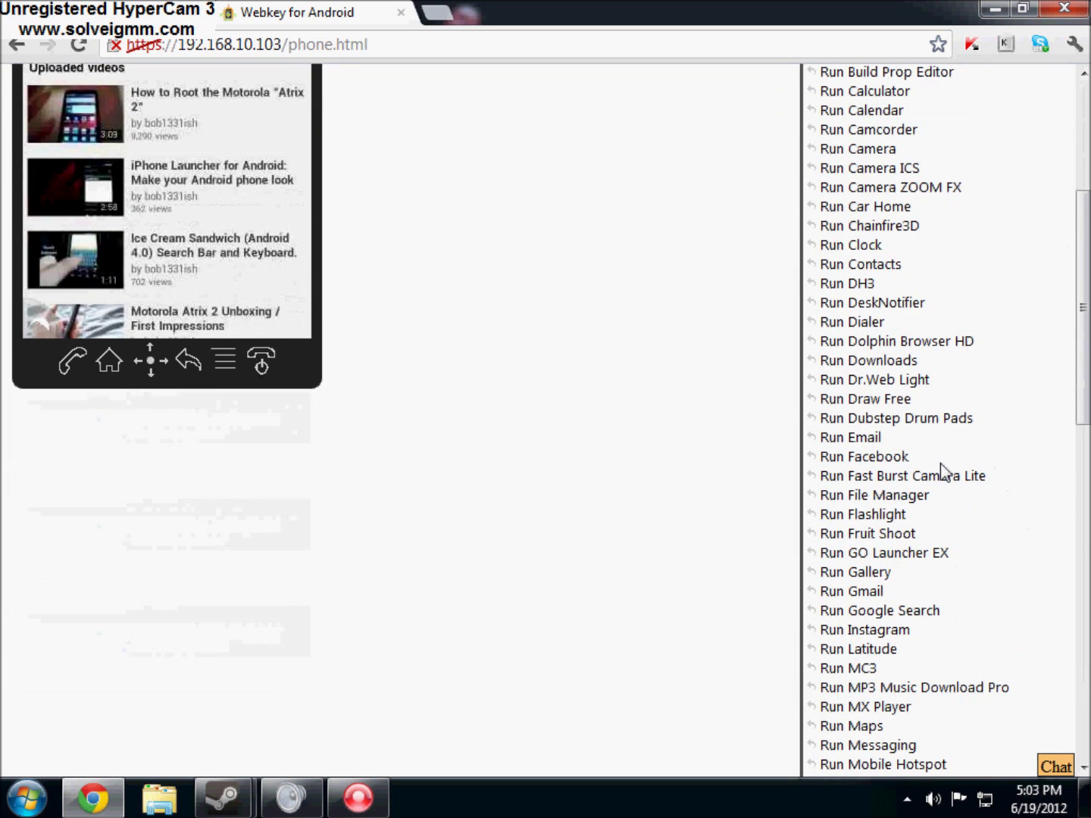
{"action": "scroll", "coordinate": [912, 424], "scroll_direction": "up", "scroll_amount": 4}
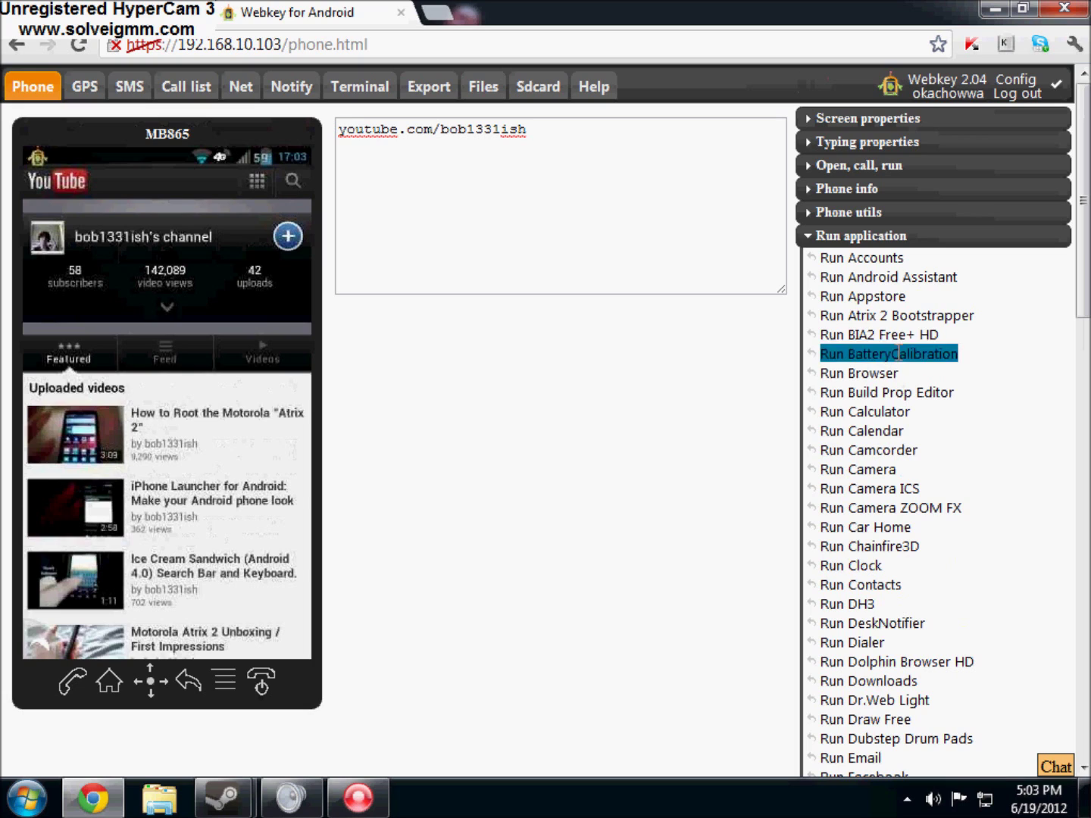
{"action": "left_click", "coordinate": [894, 295]}
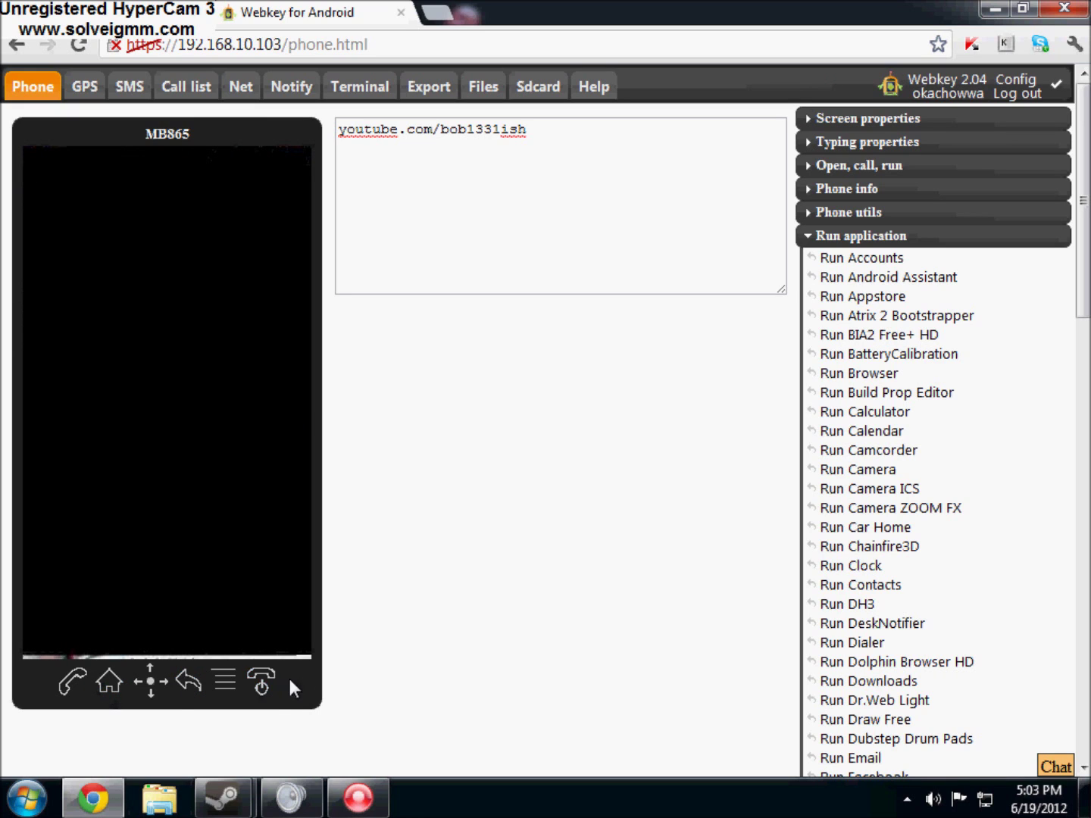
{"action": "left_click", "coordinate": [265, 678]}
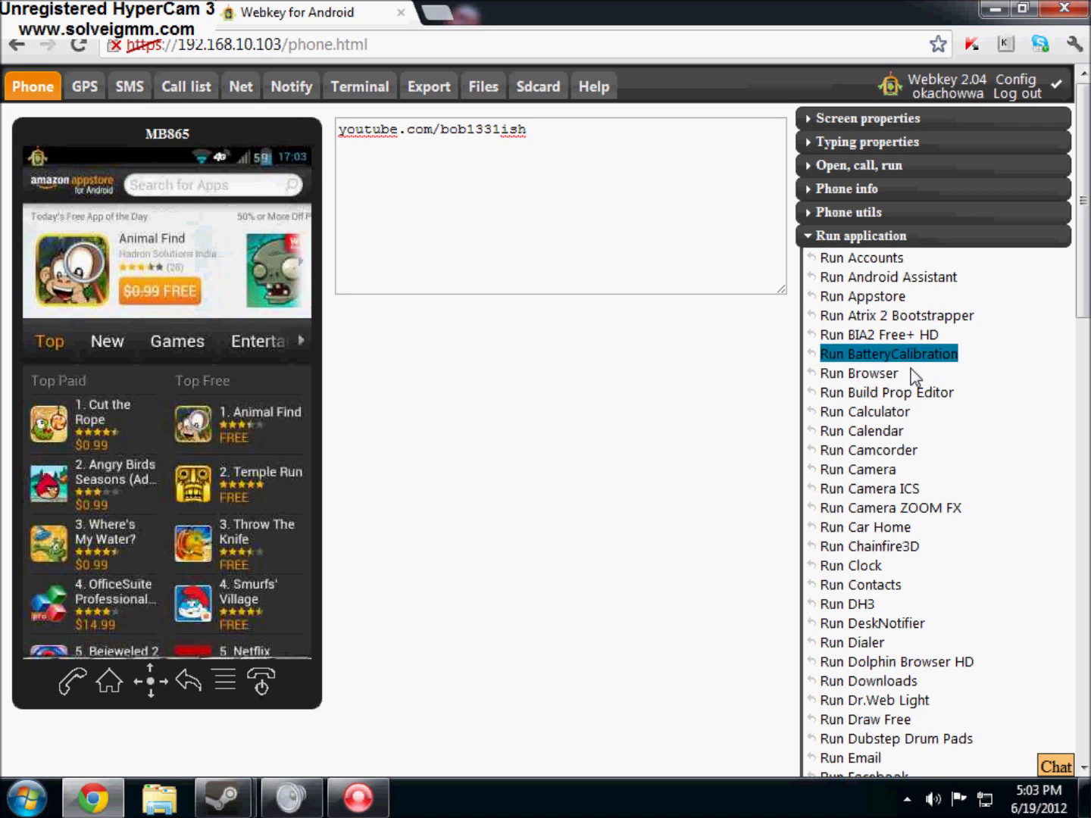
Launch Modern Combat 3 on the phone, accept its additional data download, and leave the game for the home screen.
{"action": "scroll", "coordinate": [913, 373], "scroll_direction": "down", "scroll_amount": 3}
{"action": "scroll", "coordinate": [927, 662], "scroll_direction": "down", "scroll_amount": 5}
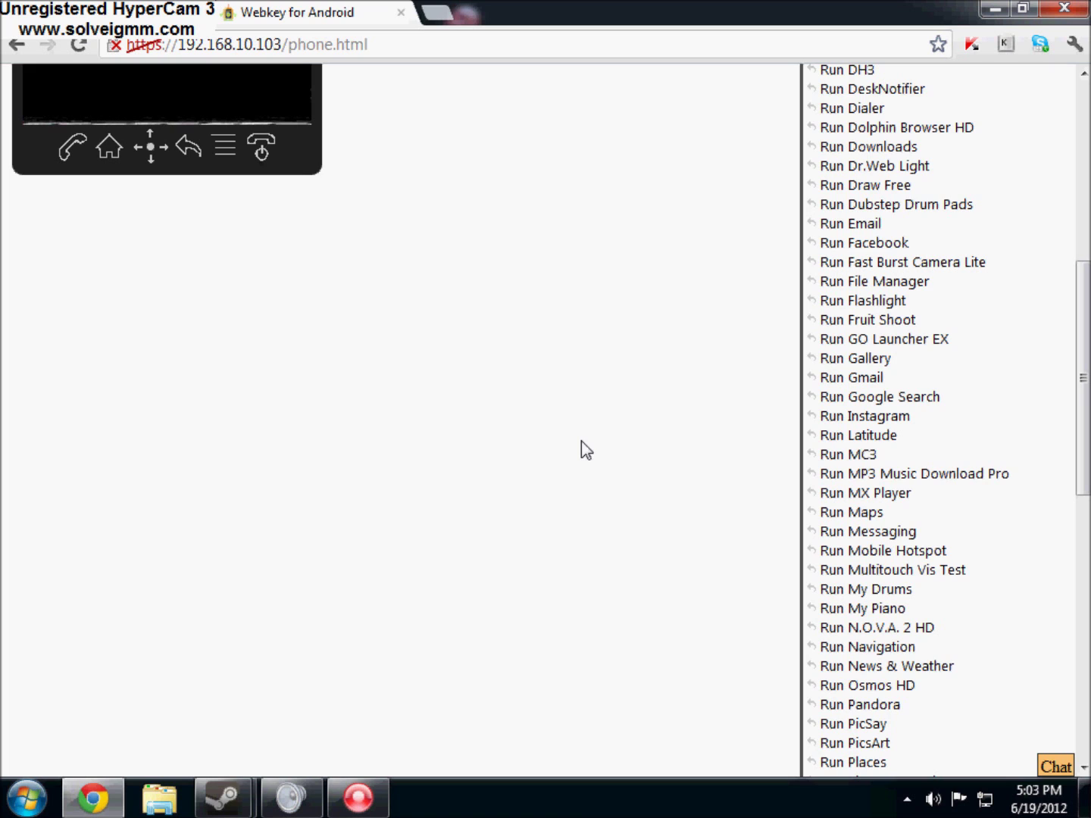
{"action": "scroll", "coordinate": [582, 441], "scroll_direction": "up", "scroll_amount": 7}
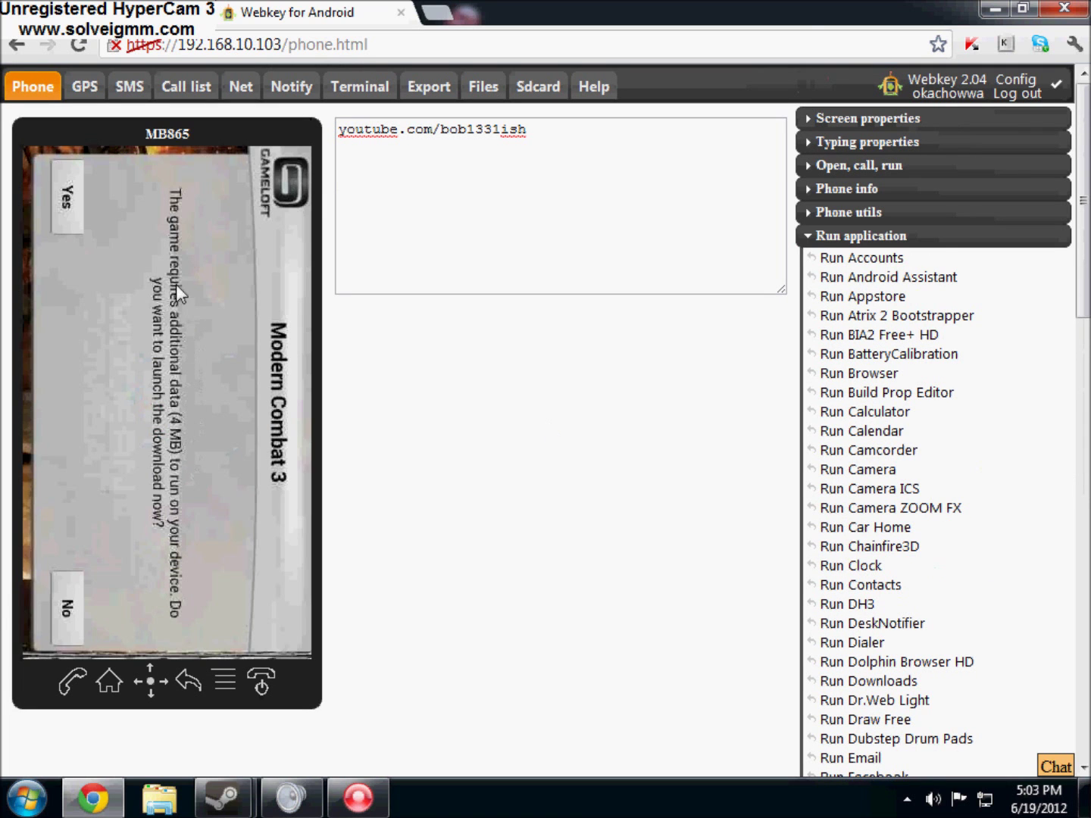
{"action": "left_click", "coordinate": [62, 203]}
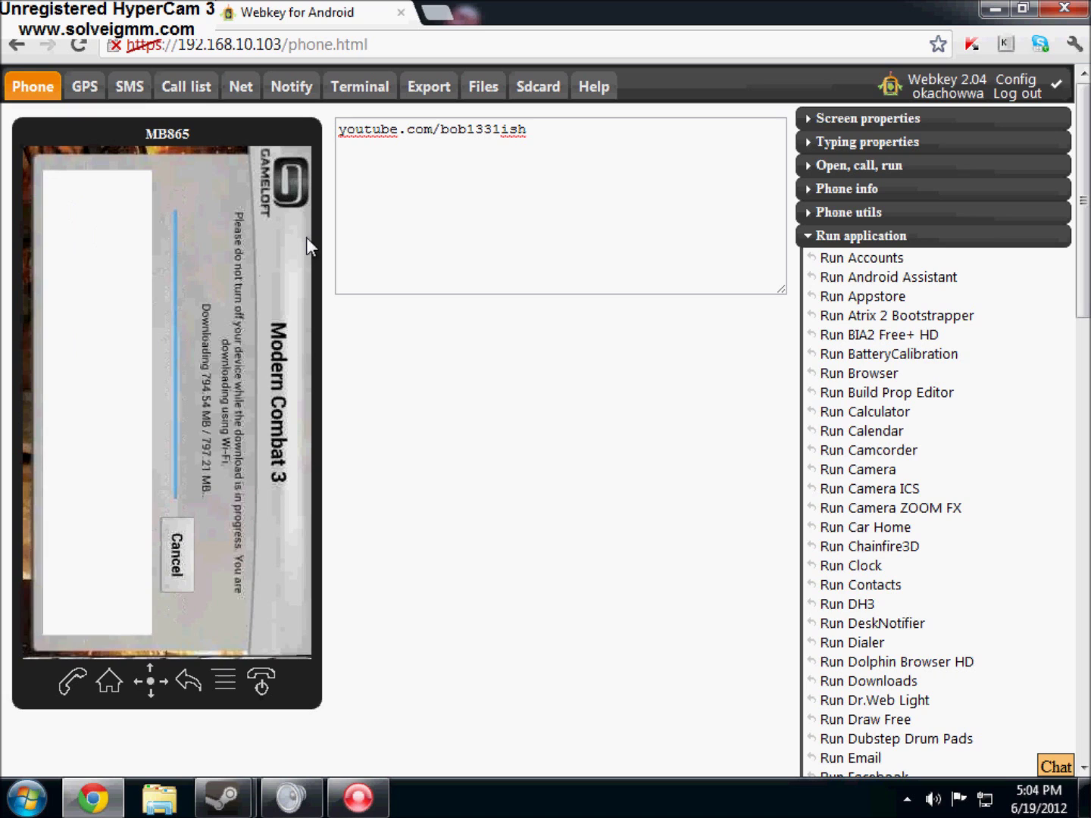
{"action": "left_click", "coordinate": [105, 692]}
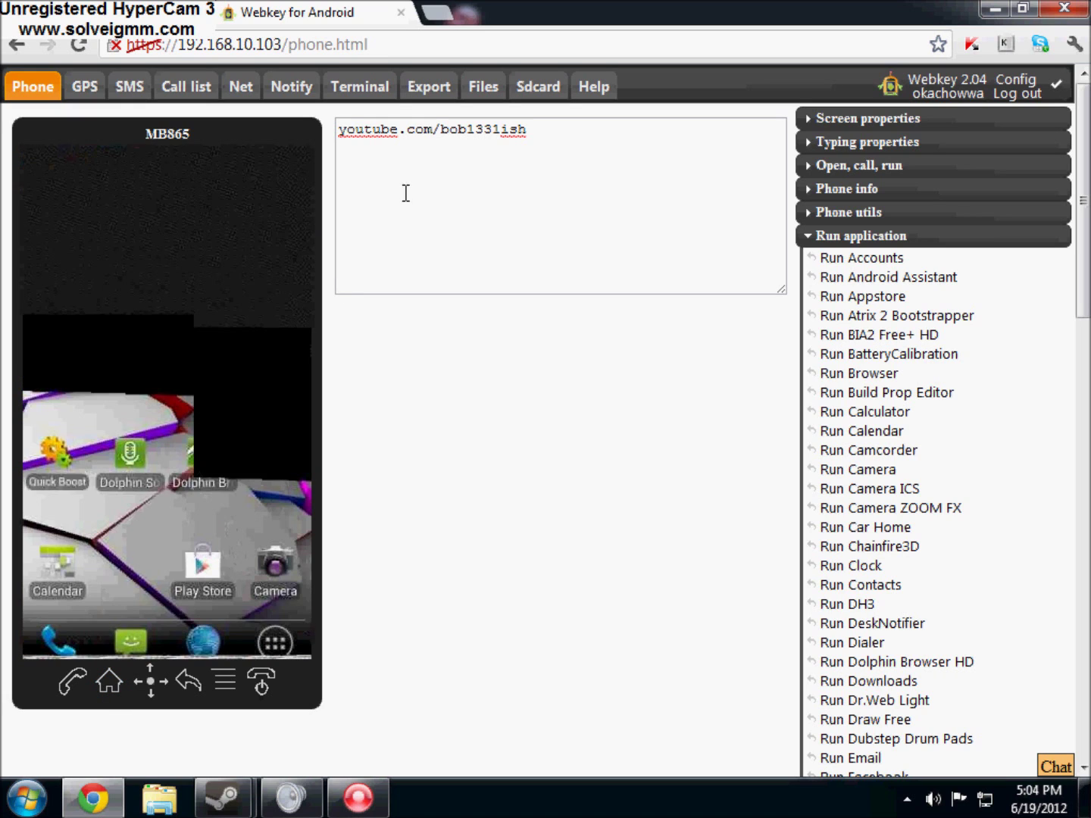
Check the Modern Combat 3 download in the phone's notification shade, close the shade, and move to the home page with Play Music.
{"action": "left_click_drag", "start_coordinate": [255, 347], "coordinate": [243, 412]}
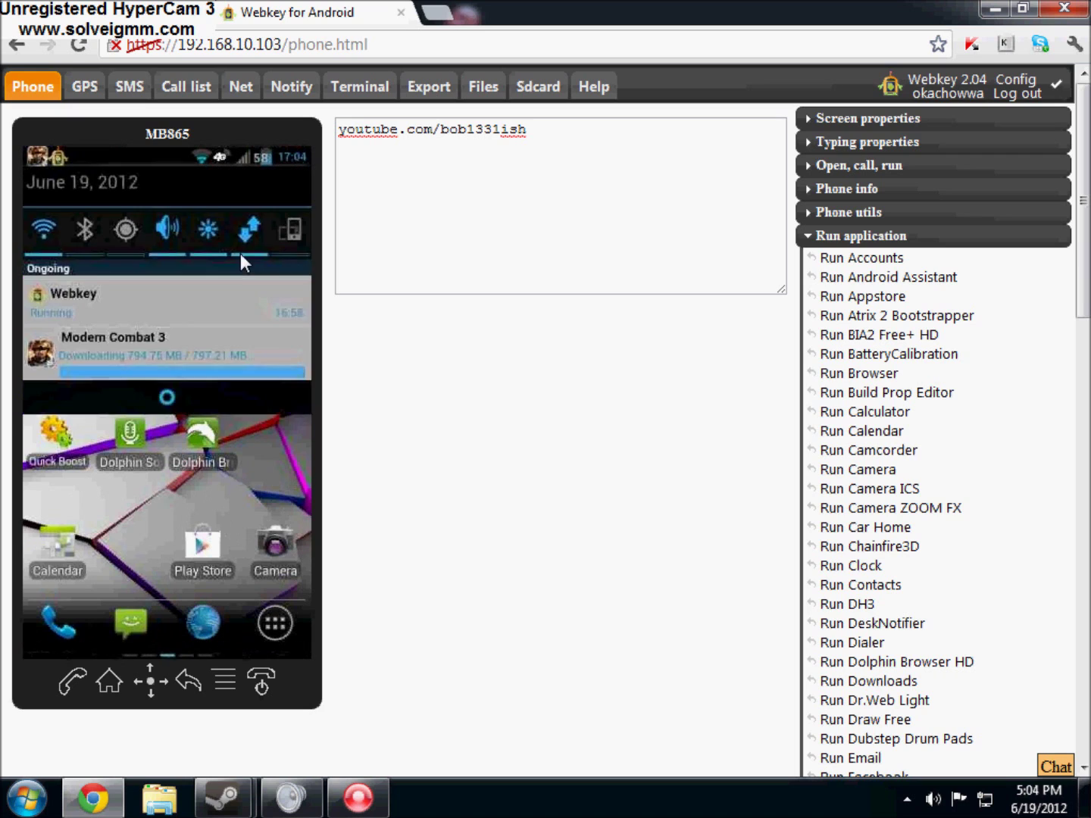
{"action": "left_click_drag", "start_coordinate": [168, 661], "coordinate": [167, 607]}
{"action": "left_click", "coordinate": [171, 665]}
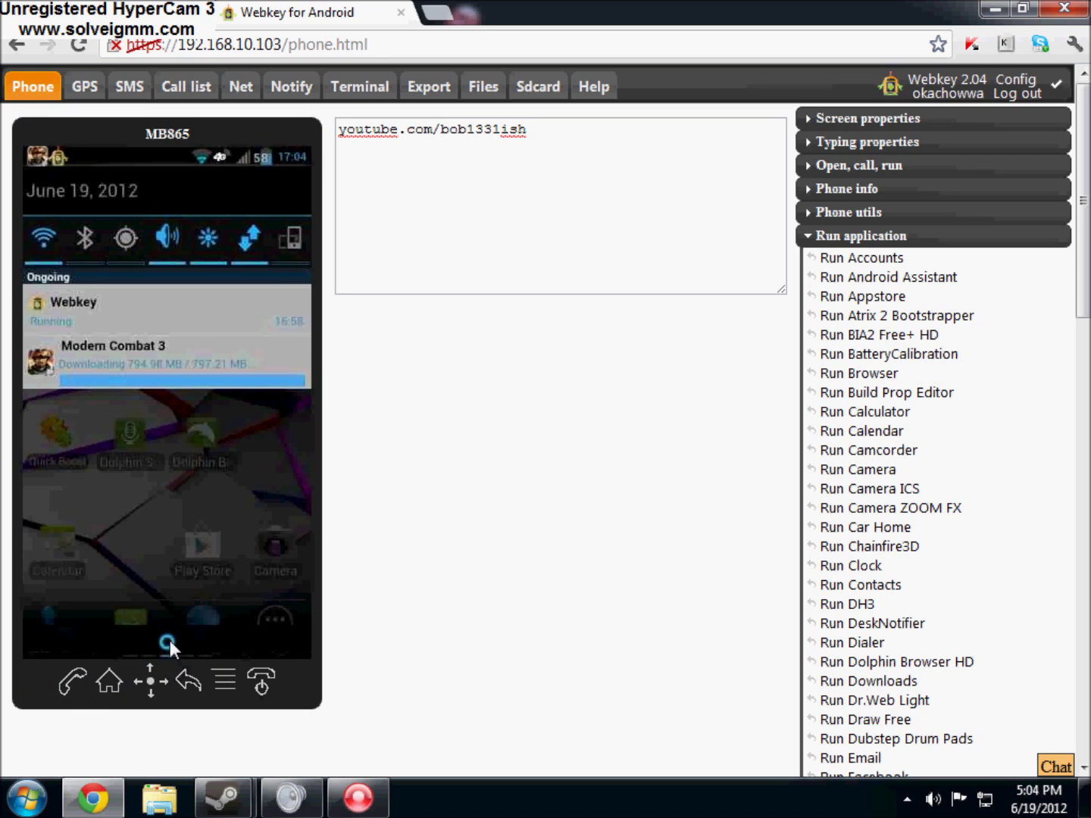
{"action": "left_click", "coordinate": [125, 353]}
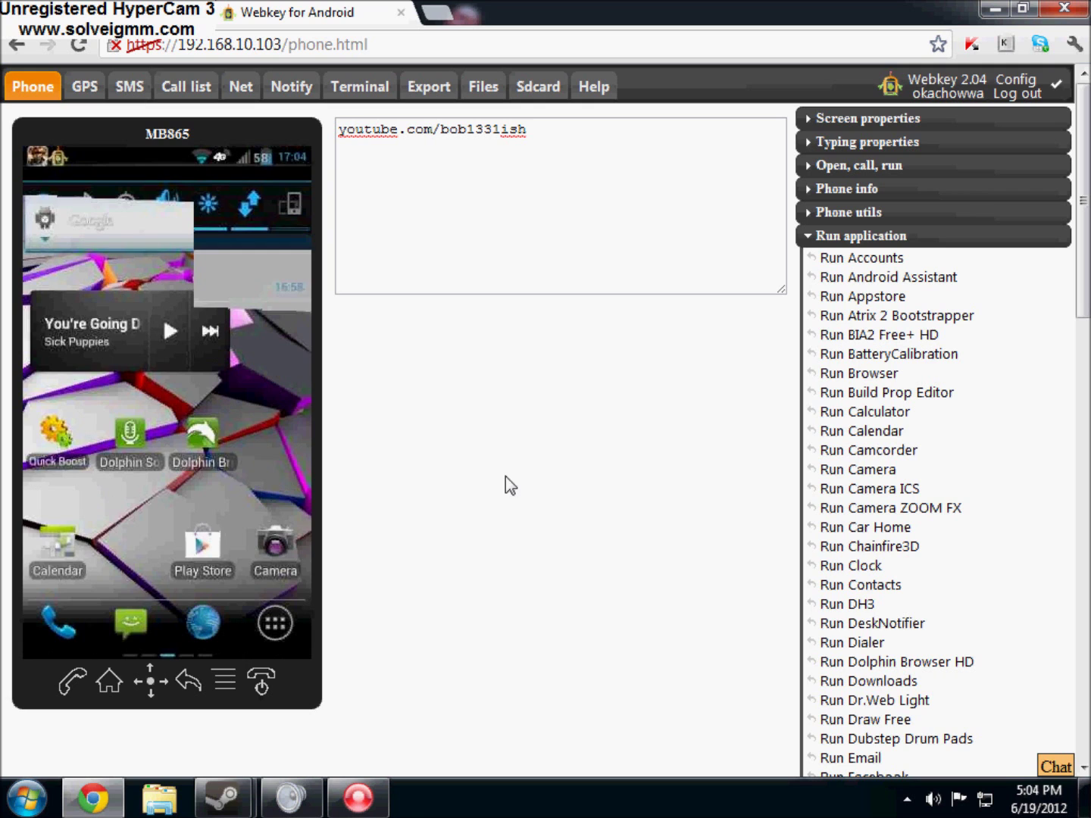
{"action": "left_click_drag", "start_coordinate": [237, 447], "coordinate": [33, 494]}
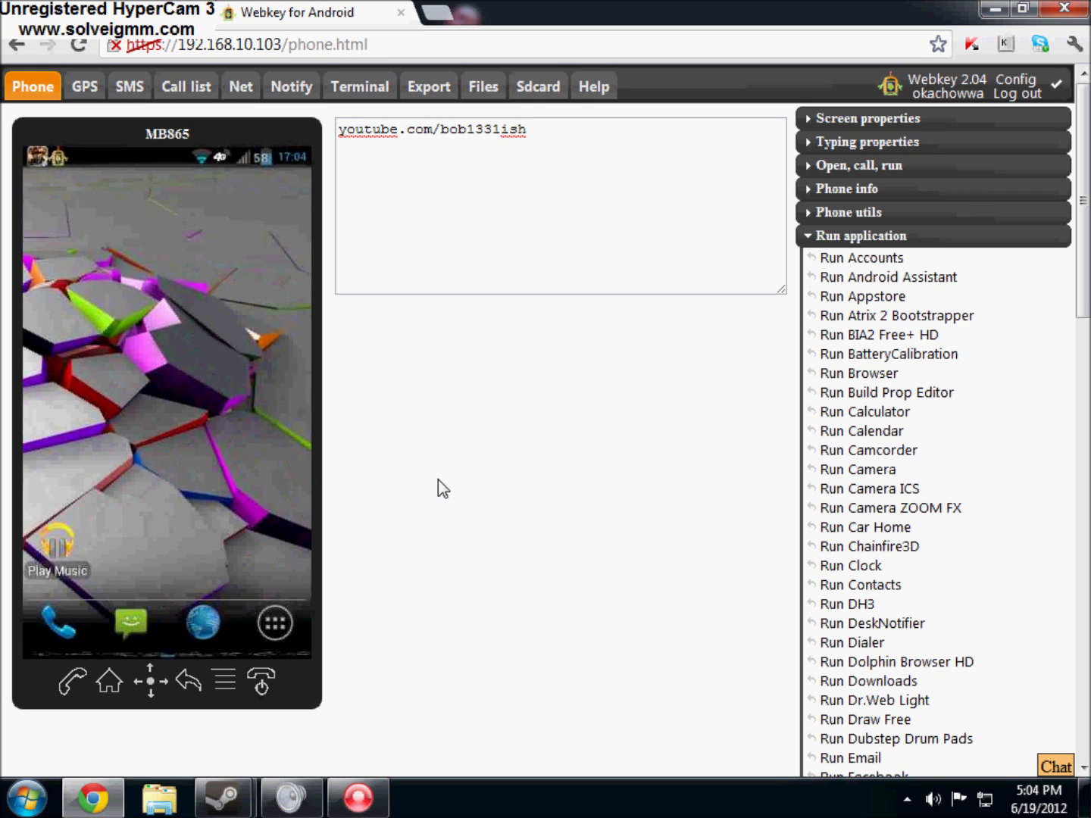